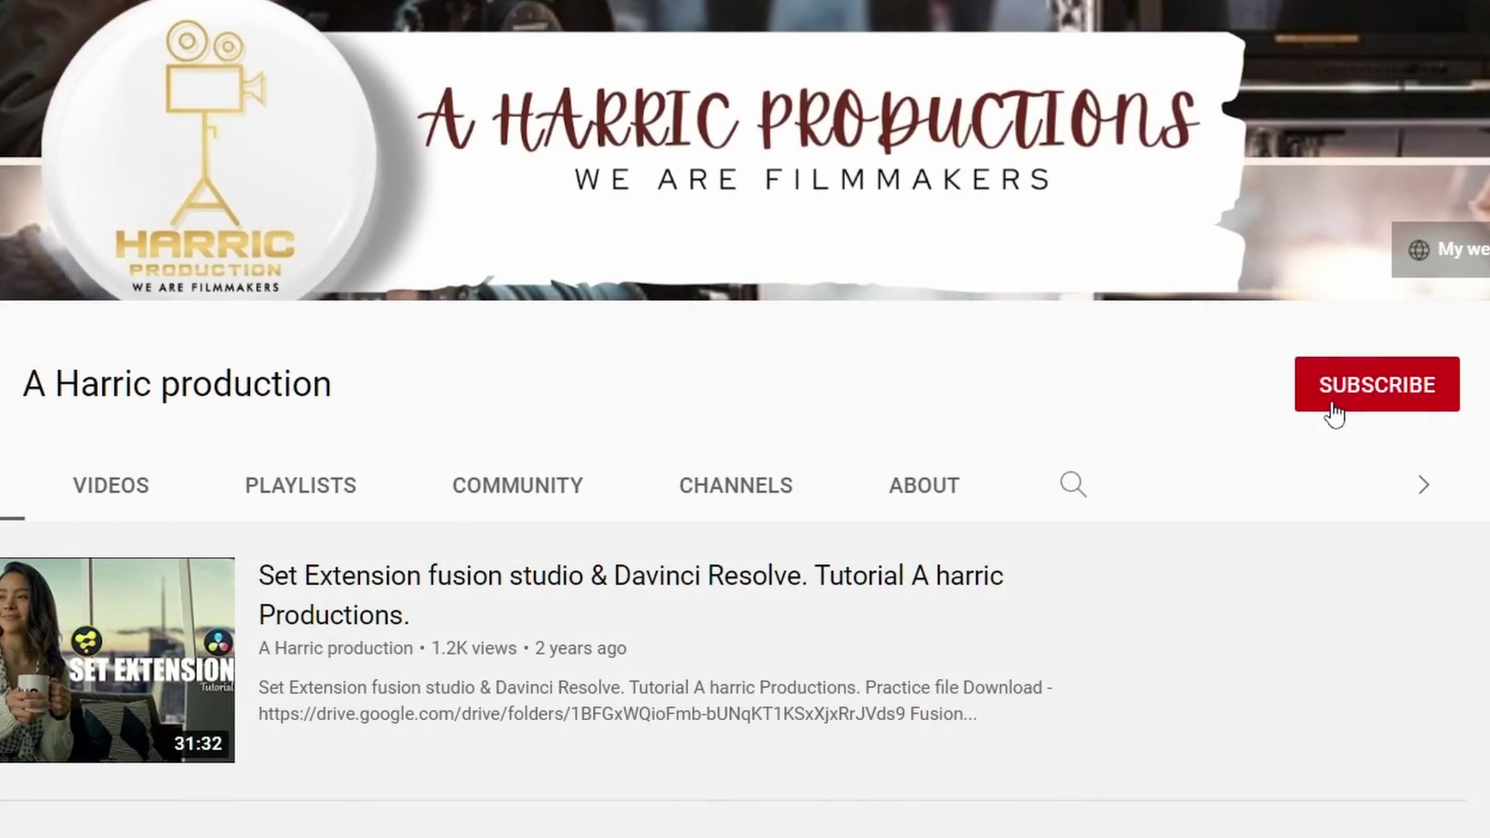
Step: Subscribe to the A Harric production channel and set its bell to All notifications
{"action": "left_click", "coordinate": [1330, 414]}
{"action": "left_click", "coordinate": [1434, 388]}
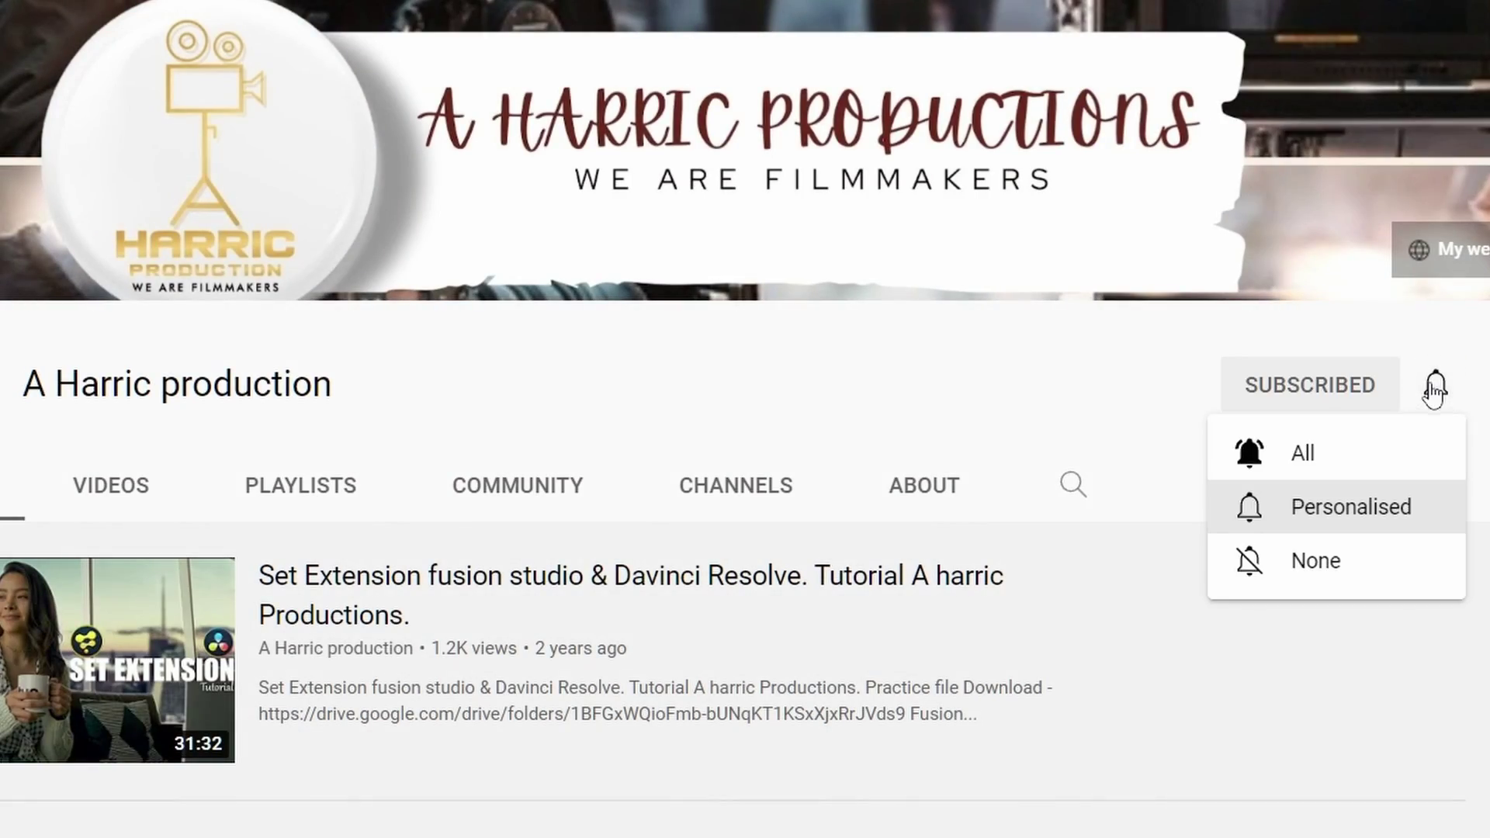
{"action": "left_click", "coordinate": [1357, 476]}
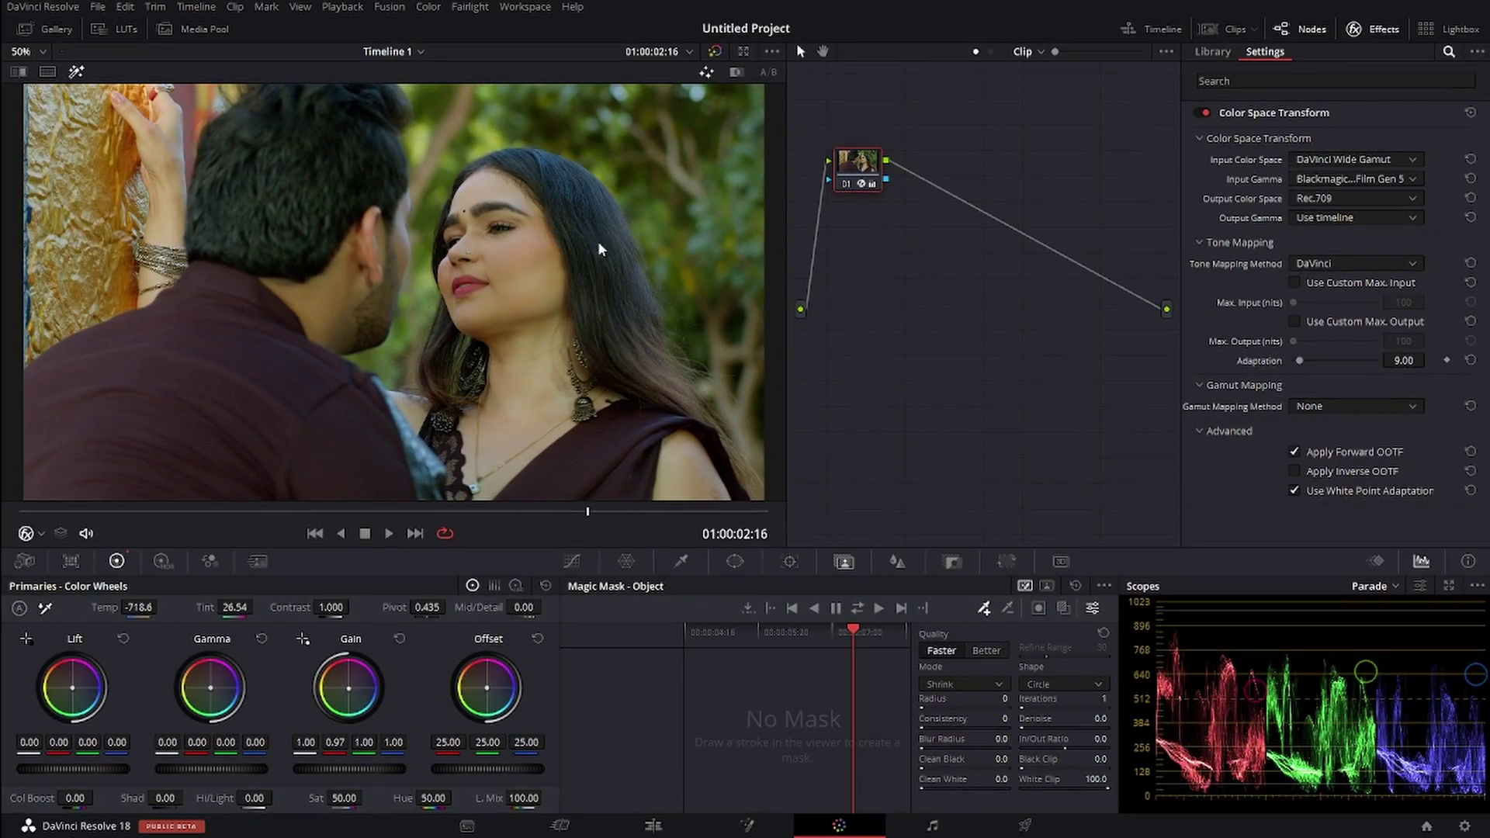
Step: Add serial node 02 after node 01 and filter the effects library with 'sha'
{"action": "left_click_drag", "start_coordinate": [863, 168], "coordinate": [841, 161]}
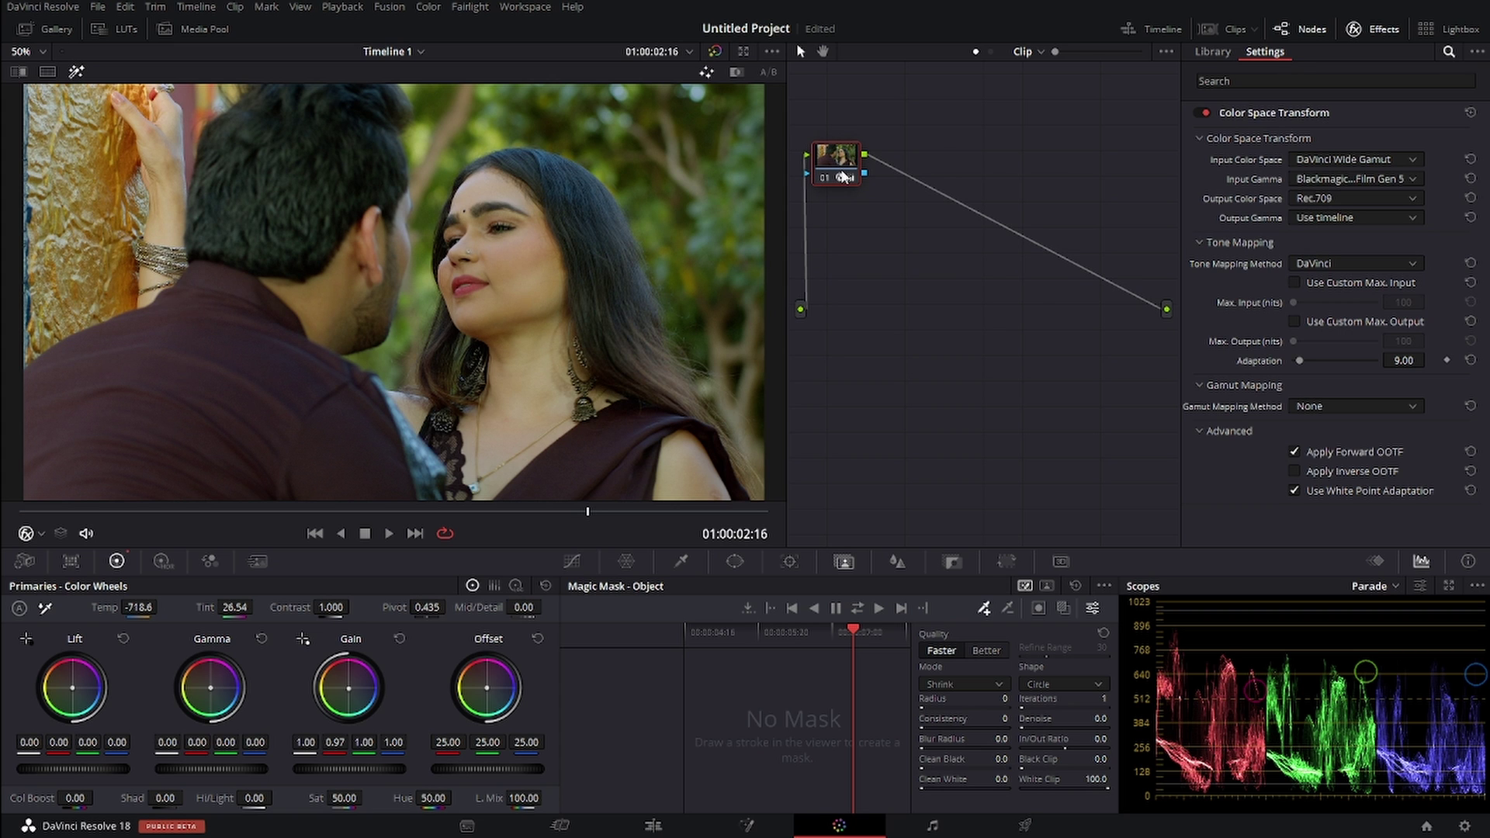
{"action": "key", "text": "alt+s"}
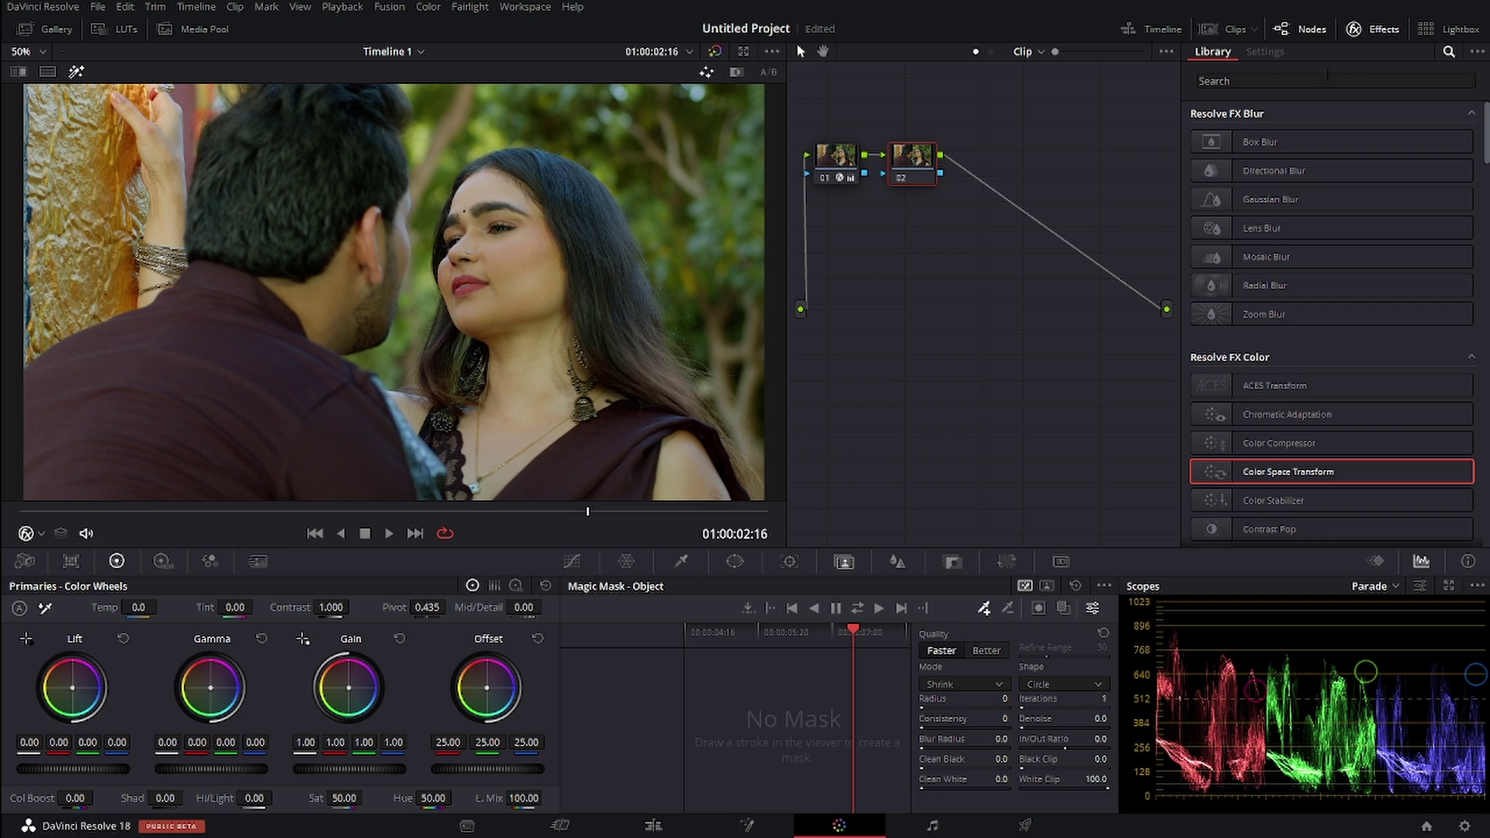
{"action": "left_click", "coordinate": [1312, 80]}
{"action": "type", "text": "s"}
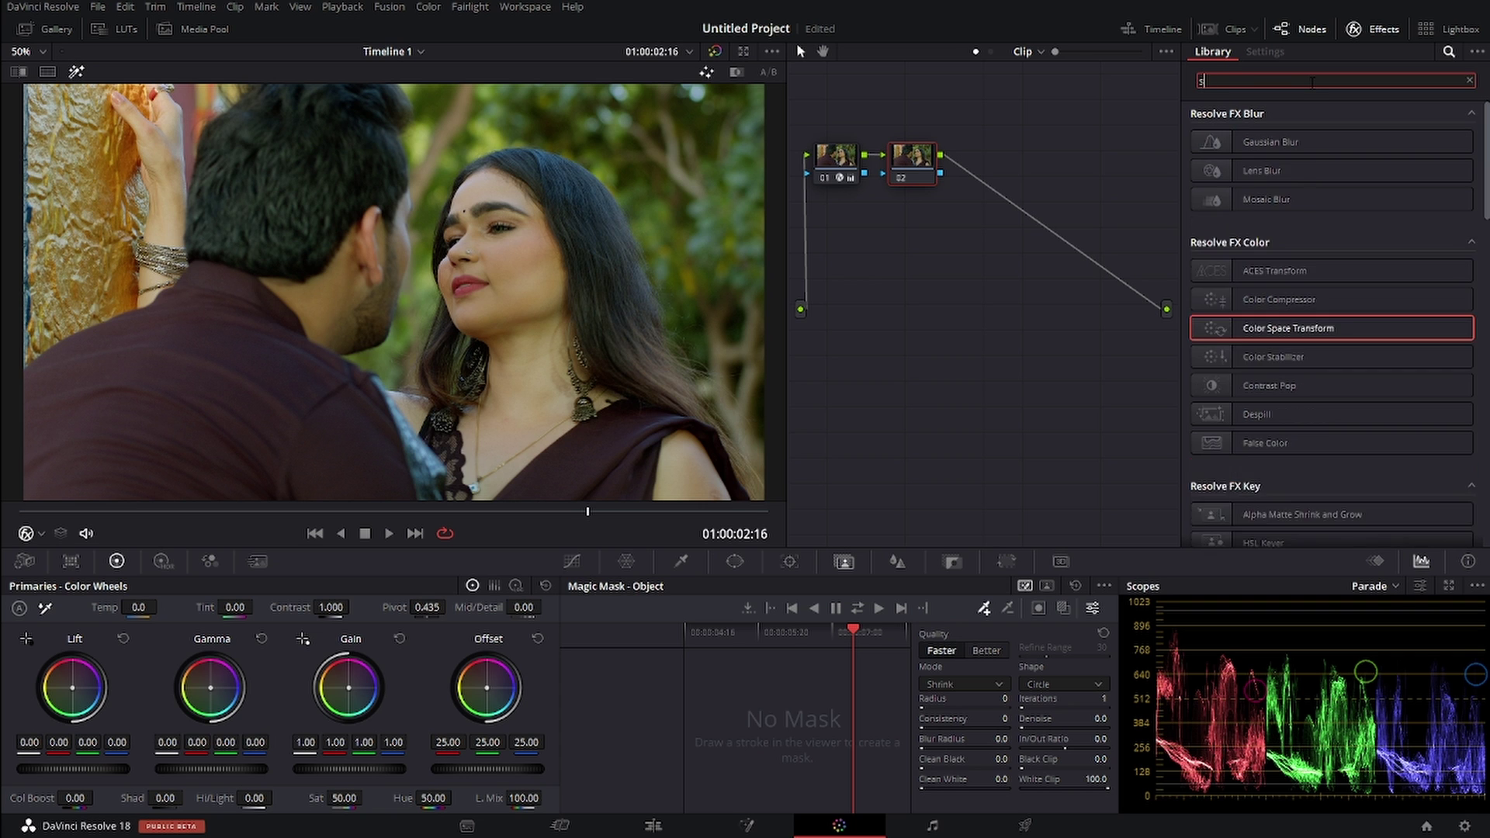
{"action": "type", "text": "ha"}
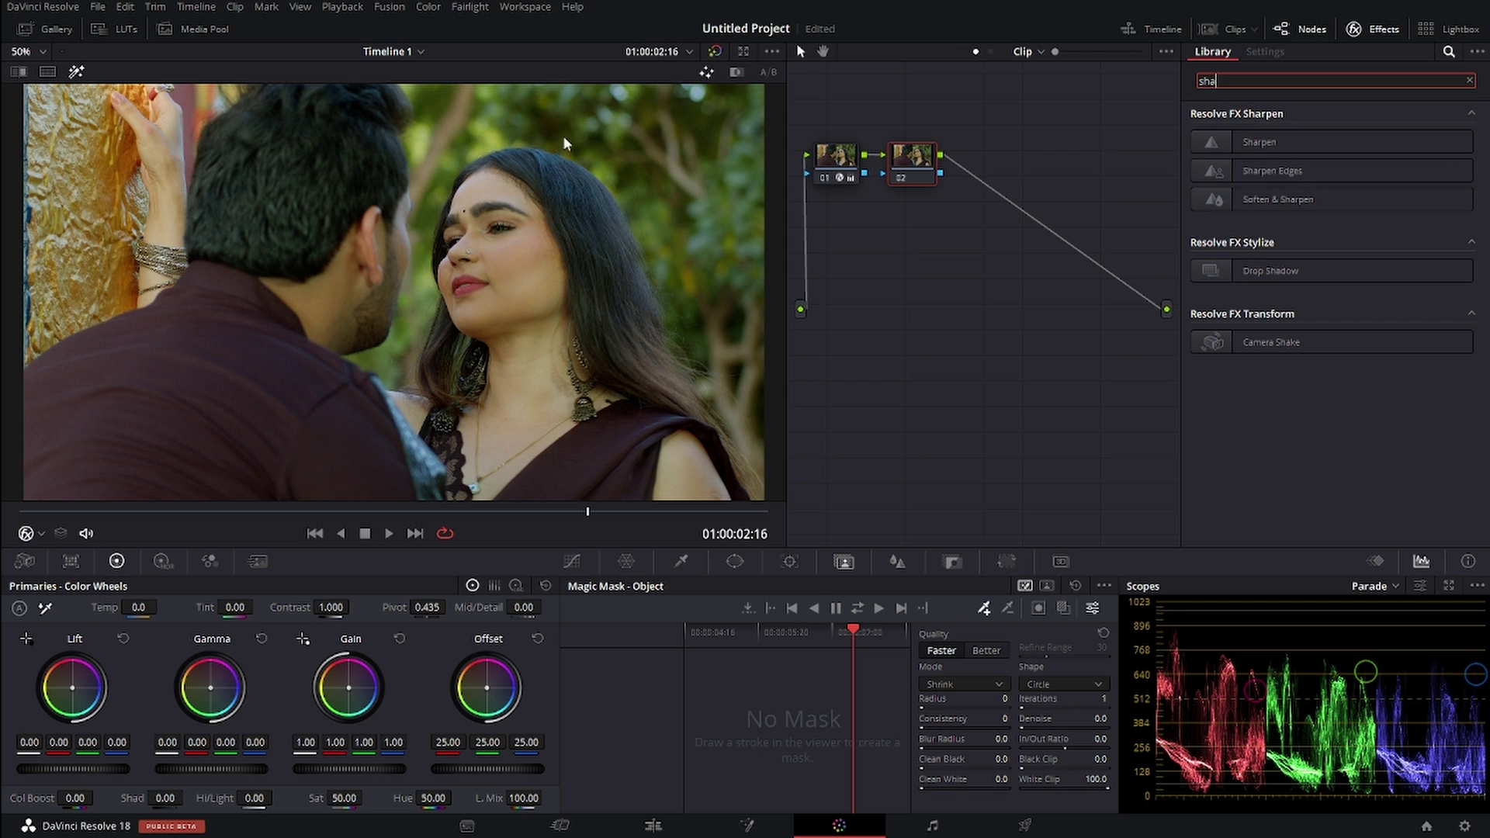
Step: Zoom the viewer to 200% and inspect the face up to the top of the hair
{"action": "left_click", "coordinate": [42, 51]}
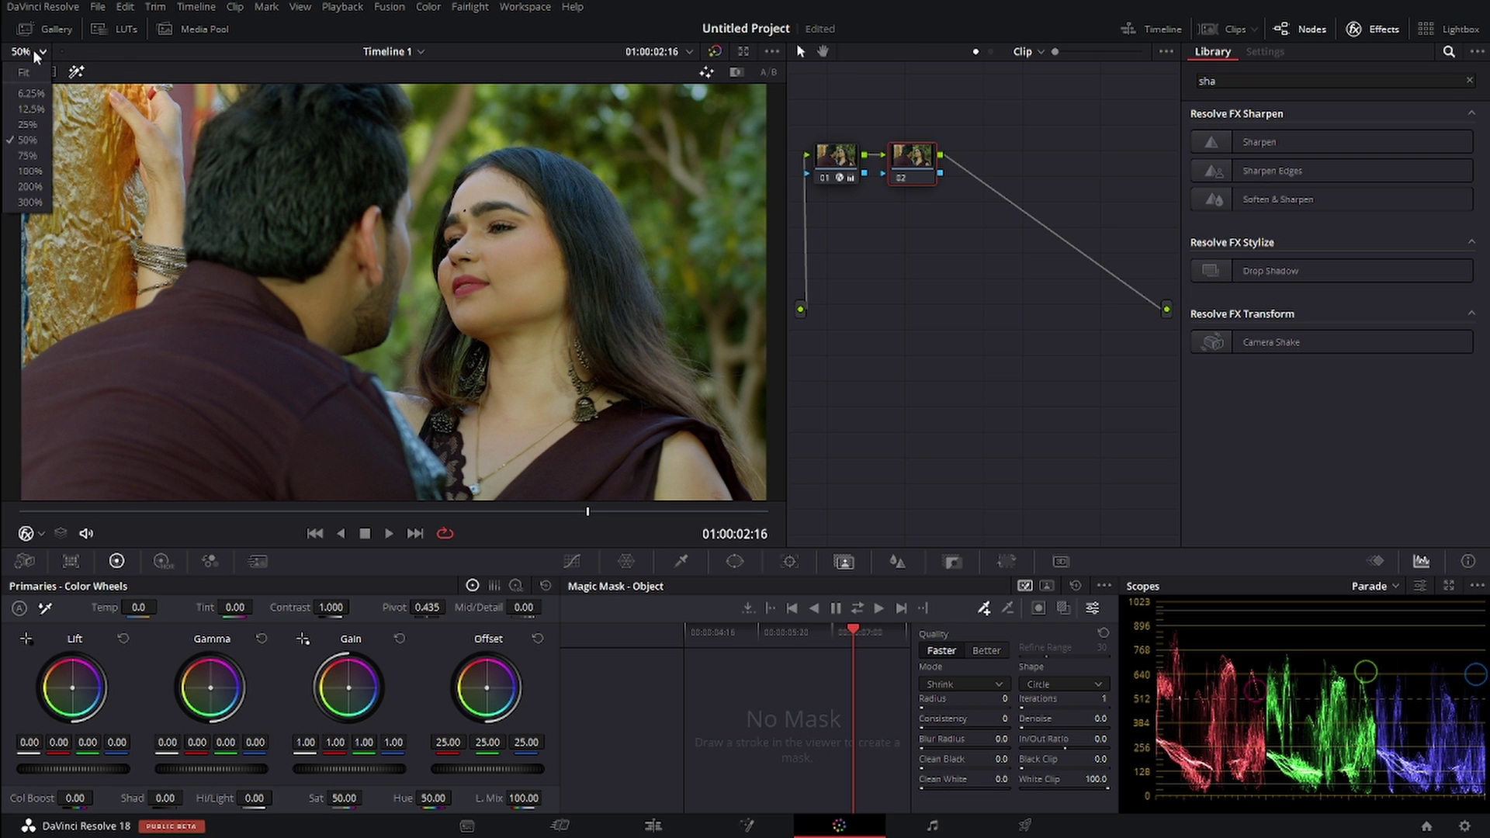
{"action": "left_click", "coordinate": [32, 187]}
{"action": "scroll", "coordinate": [649, 190], "scroll_direction": "down", "scroll_amount": 2}
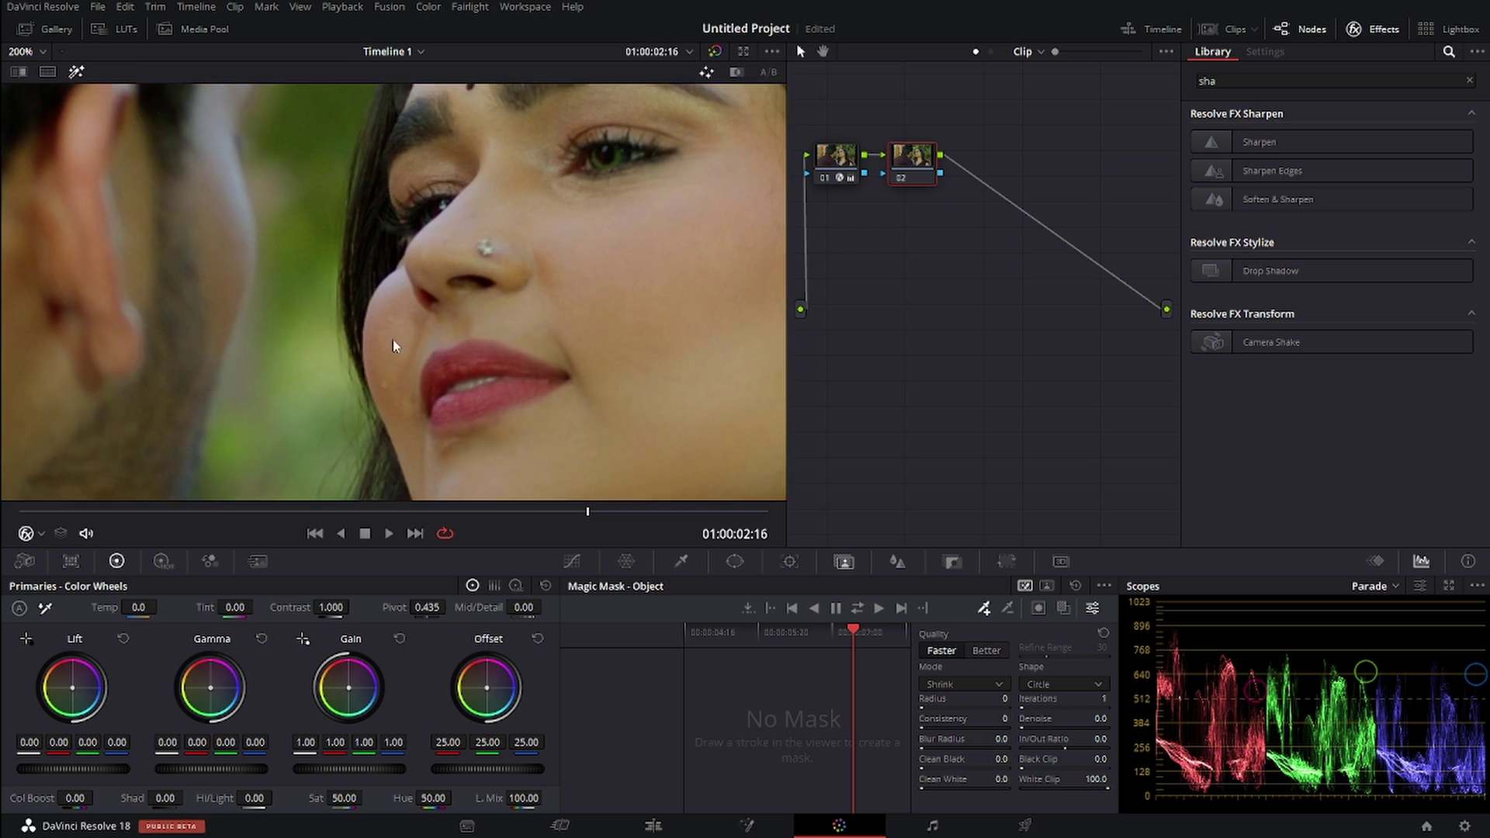
{"action": "scroll", "coordinate": [396, 292], "scroll_direction": "up", "scroll_amount": 2}
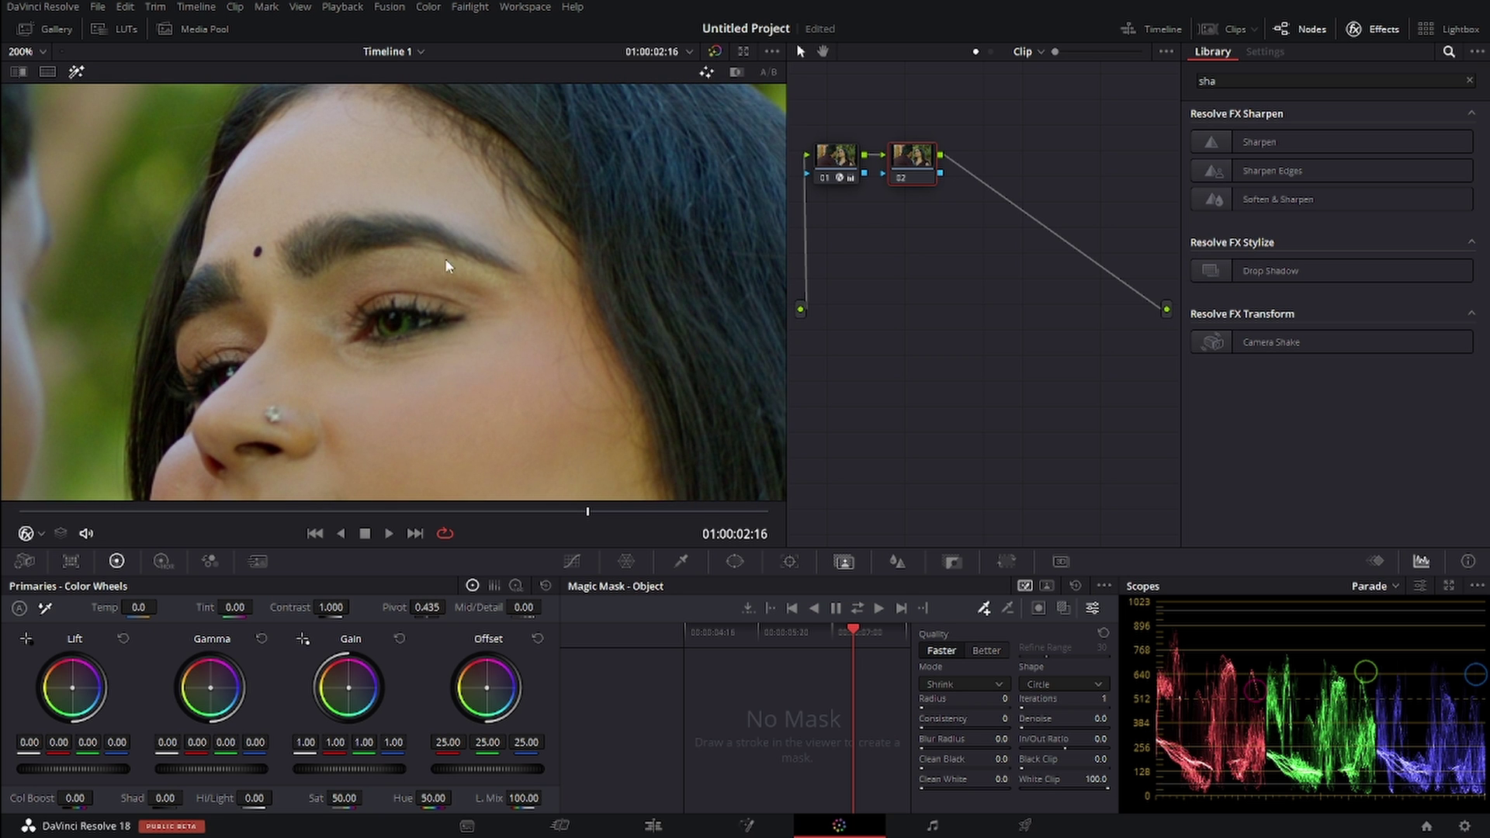
{"action": "left_click_drag", "start_coordinate": [445, 258], "coordinate": [304, 343]}
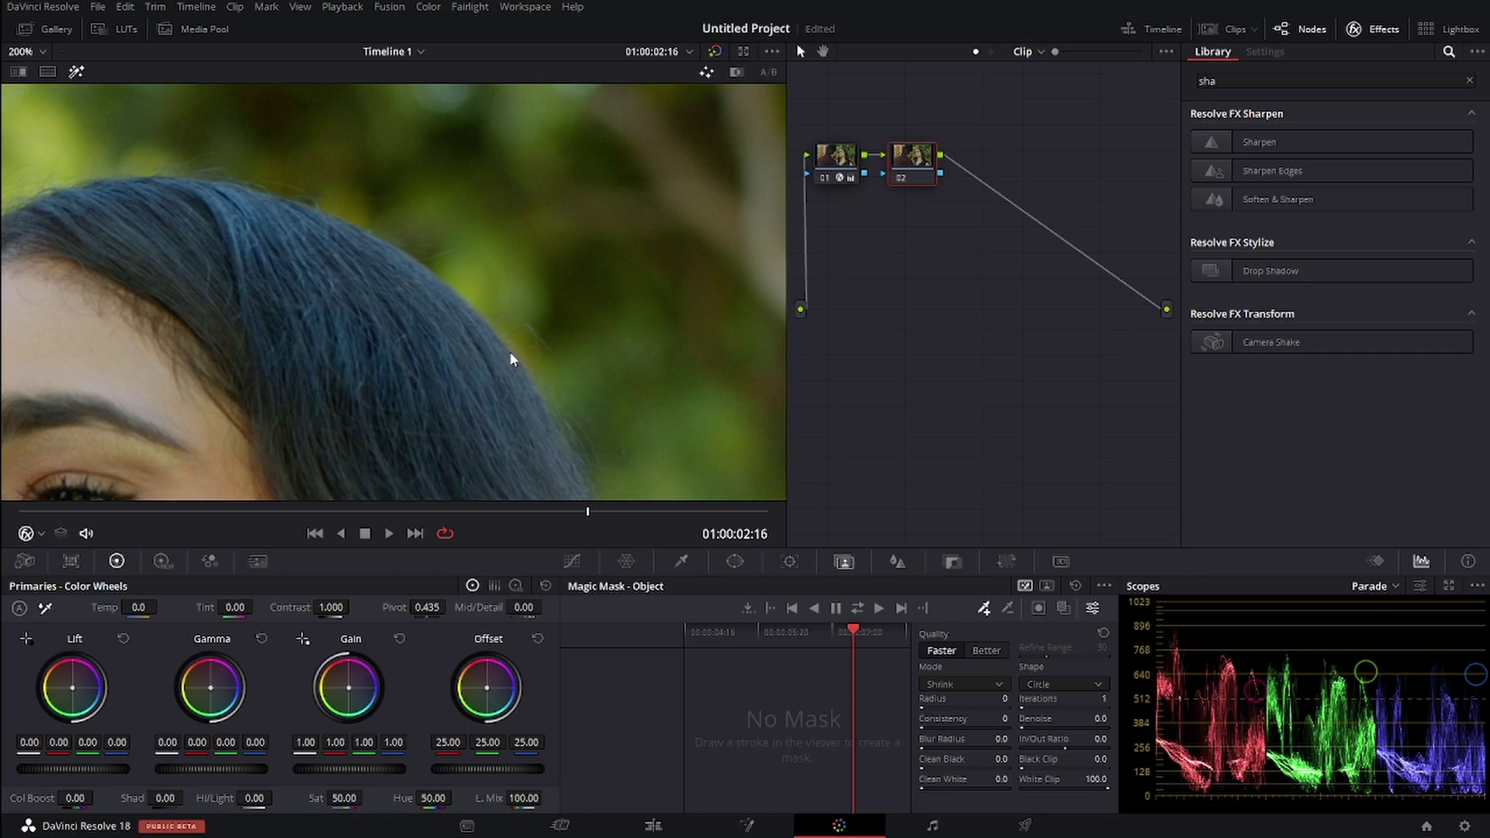
Step: Return the viewer to 50% and apply Sharpen Edges to node 02
{"action": "left_click", "coordinate": [37, 51]}
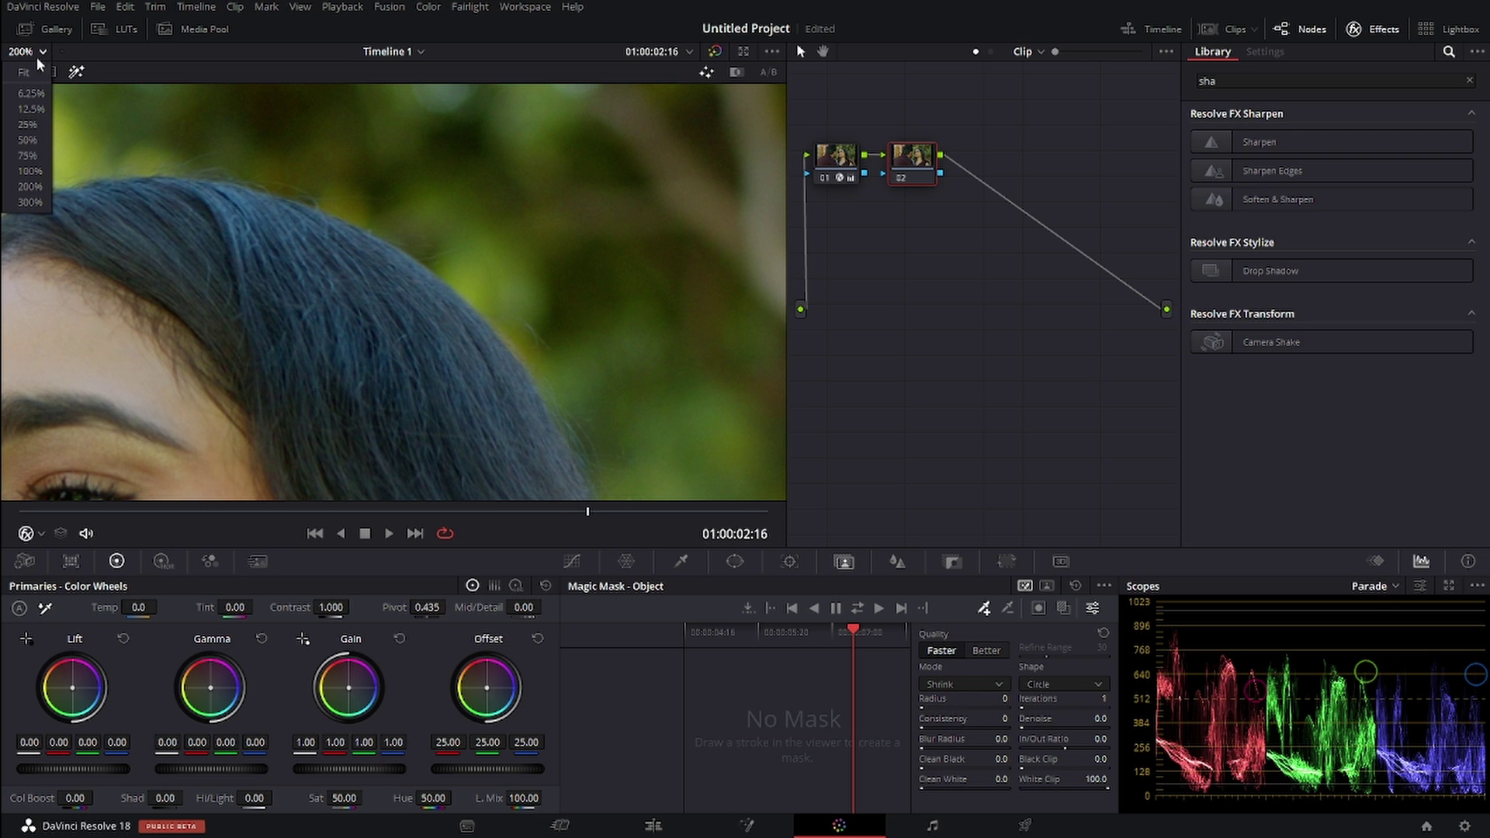
{"action": "left_click", "coordinate": [31, 70]}
{"action": "left_click_drag", "start_coordinate": [1265, 171], "coordinate": [922, 172]}
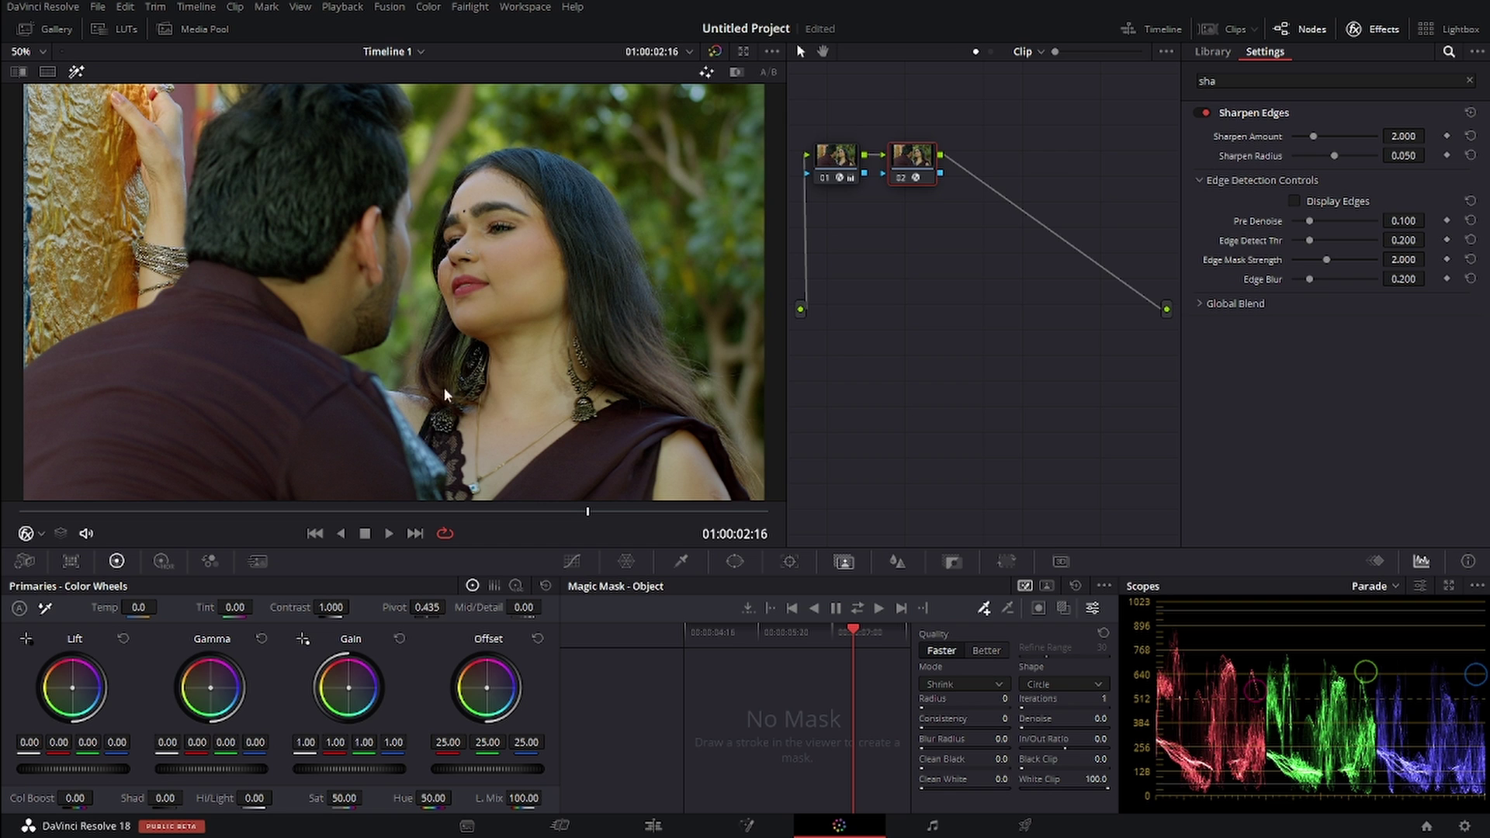
Step: Disable node 02 and view her neck and earring at 200% unsharpened
{"action": "left_click", "coordinate": [902, 177]}
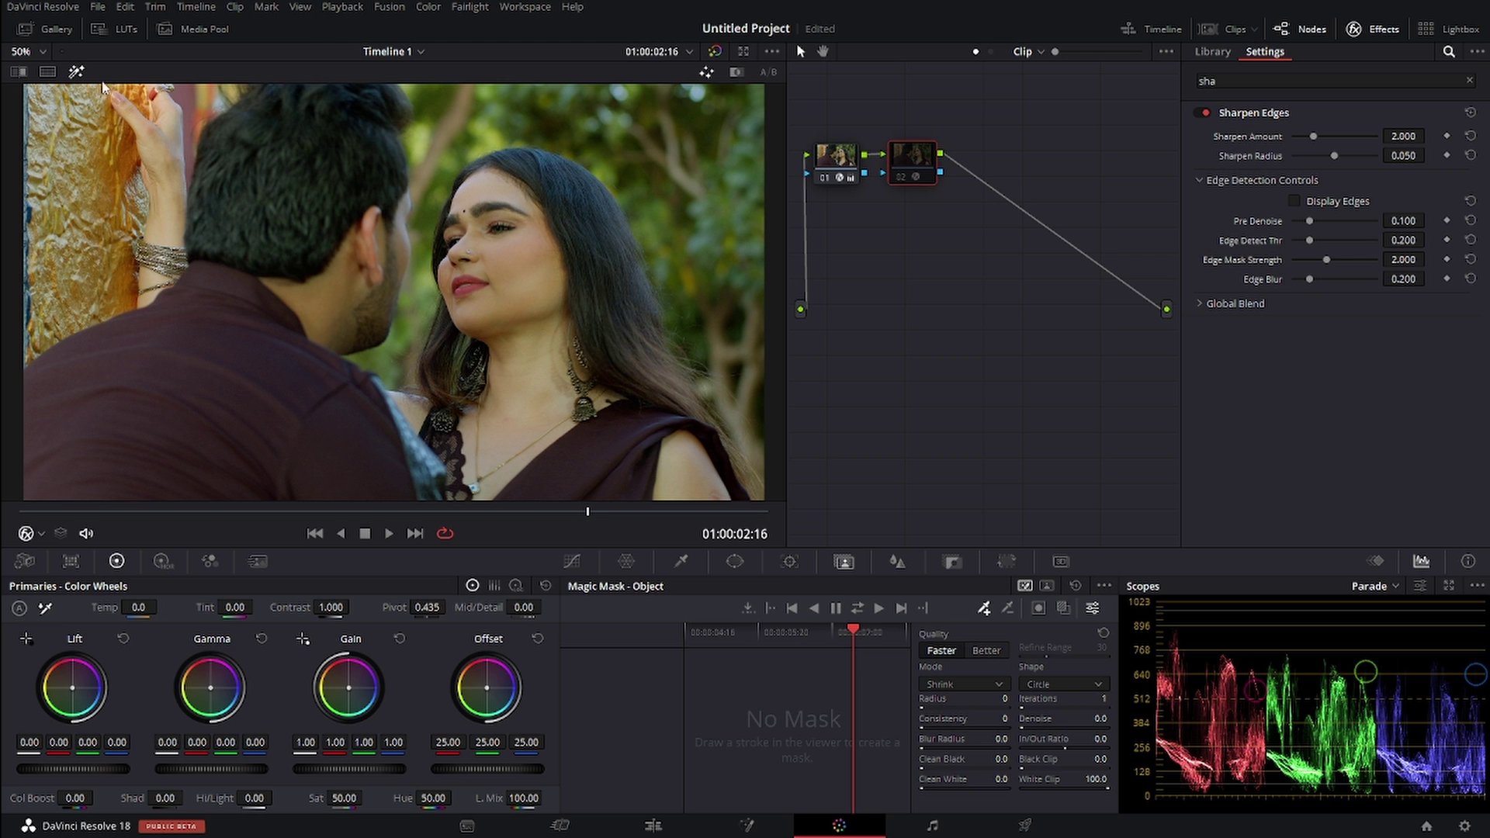
{"action": "left_click", "coordinate": [34, 52]}
{"action": "left_click", "coordinate": [30, 187]}
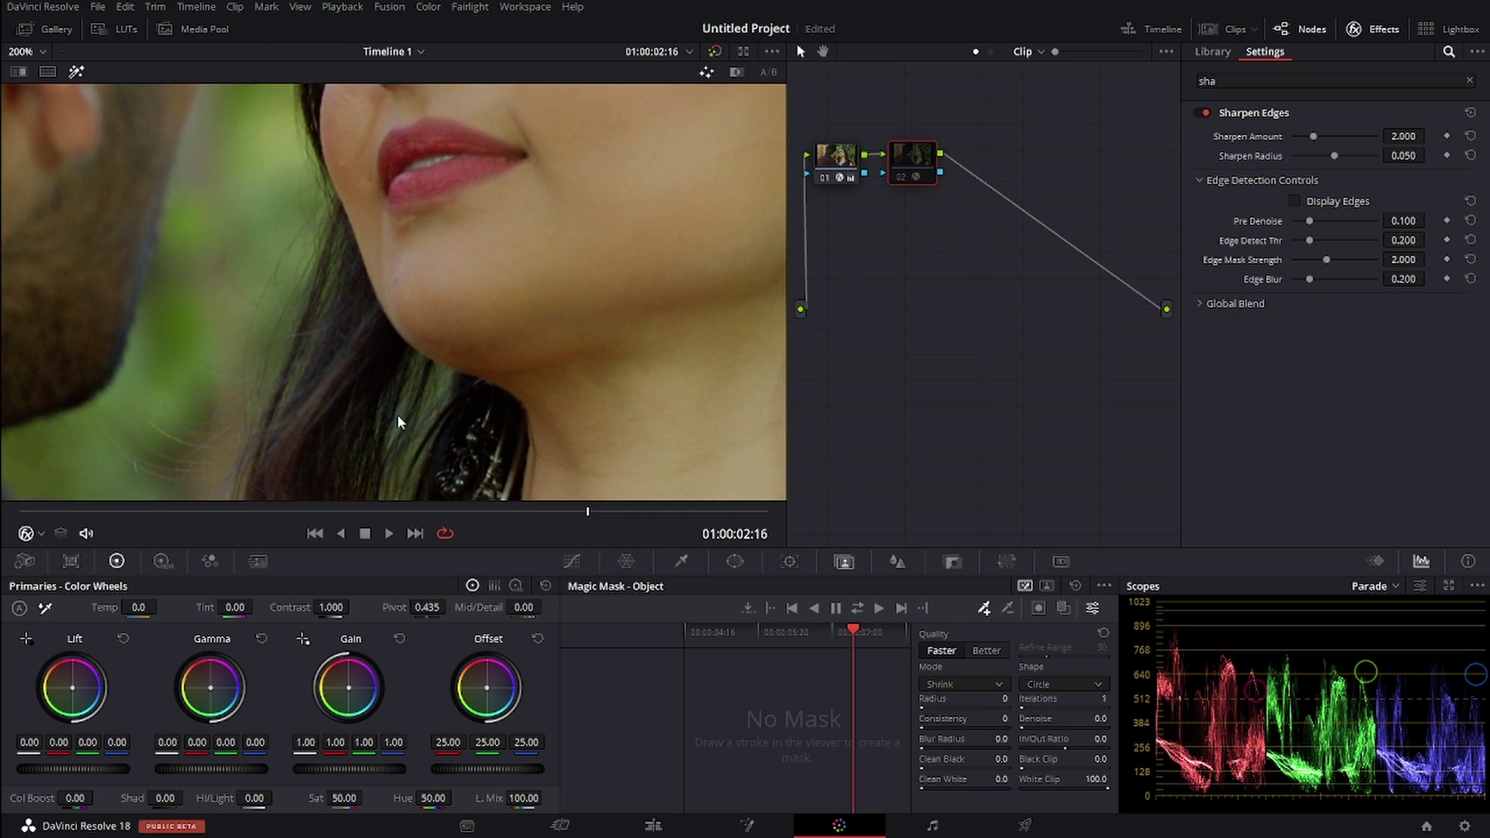
{"action": "left_click_drag", "start_coordinate": [397, 415], "coordinate": [326, 328]}
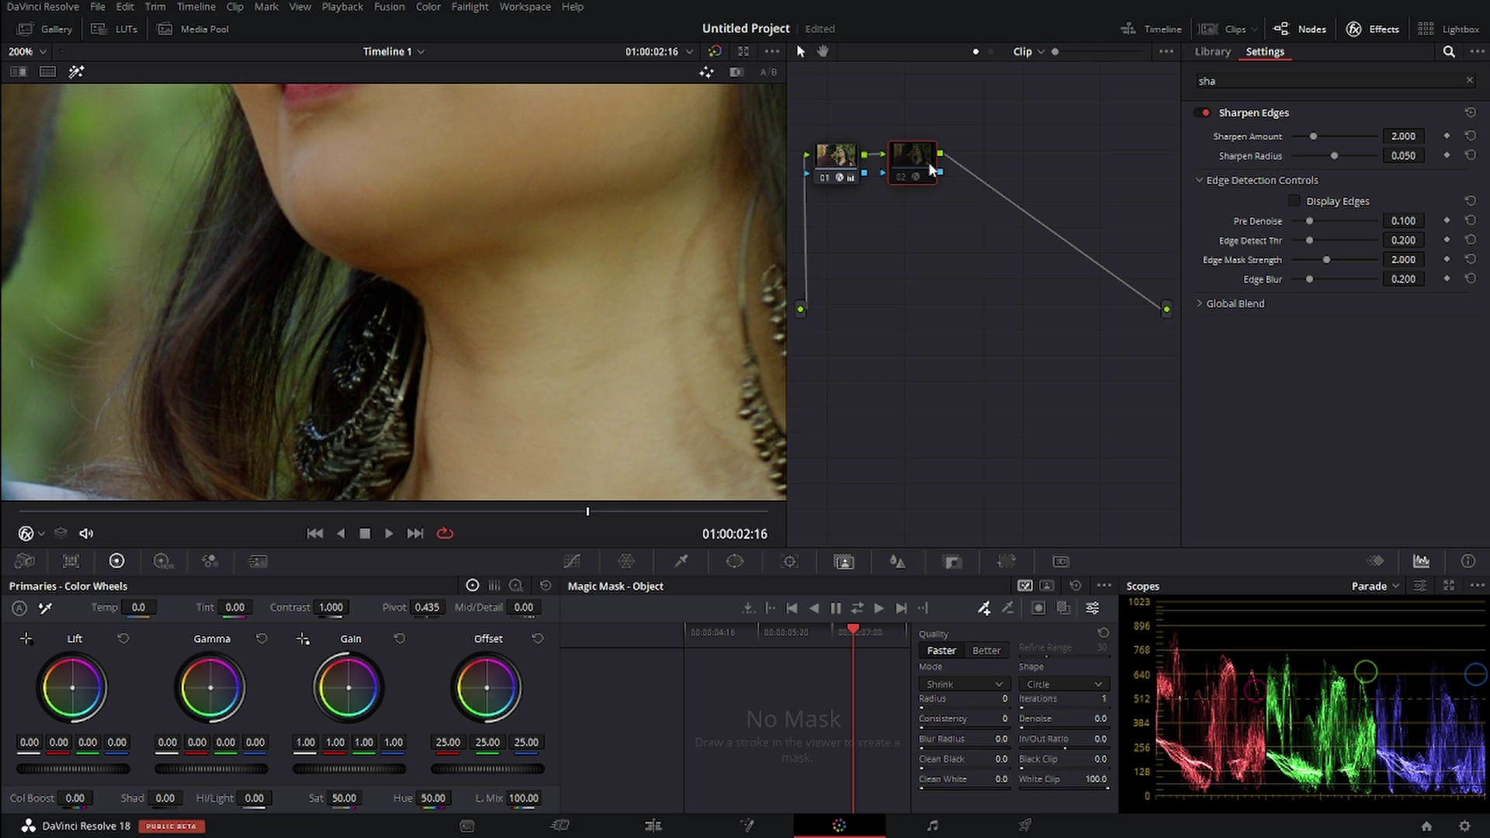
Step: Re-enable node 02, inspect her eyes, forehead and hairline, then disable it to compare
{"action": "key", "text": "ctrl+d"}
{"action": "key", "text": "ctrl+d"}
{"action": "key", "text": "ctrl+d"}
{"action": "key", "text": "ctrl+d"}
{"action": "key", "text": "ctrl+d"}
{"action": "left_click_drag", "start_coordinate": [569, 196], "coordinate": [582, 505]}
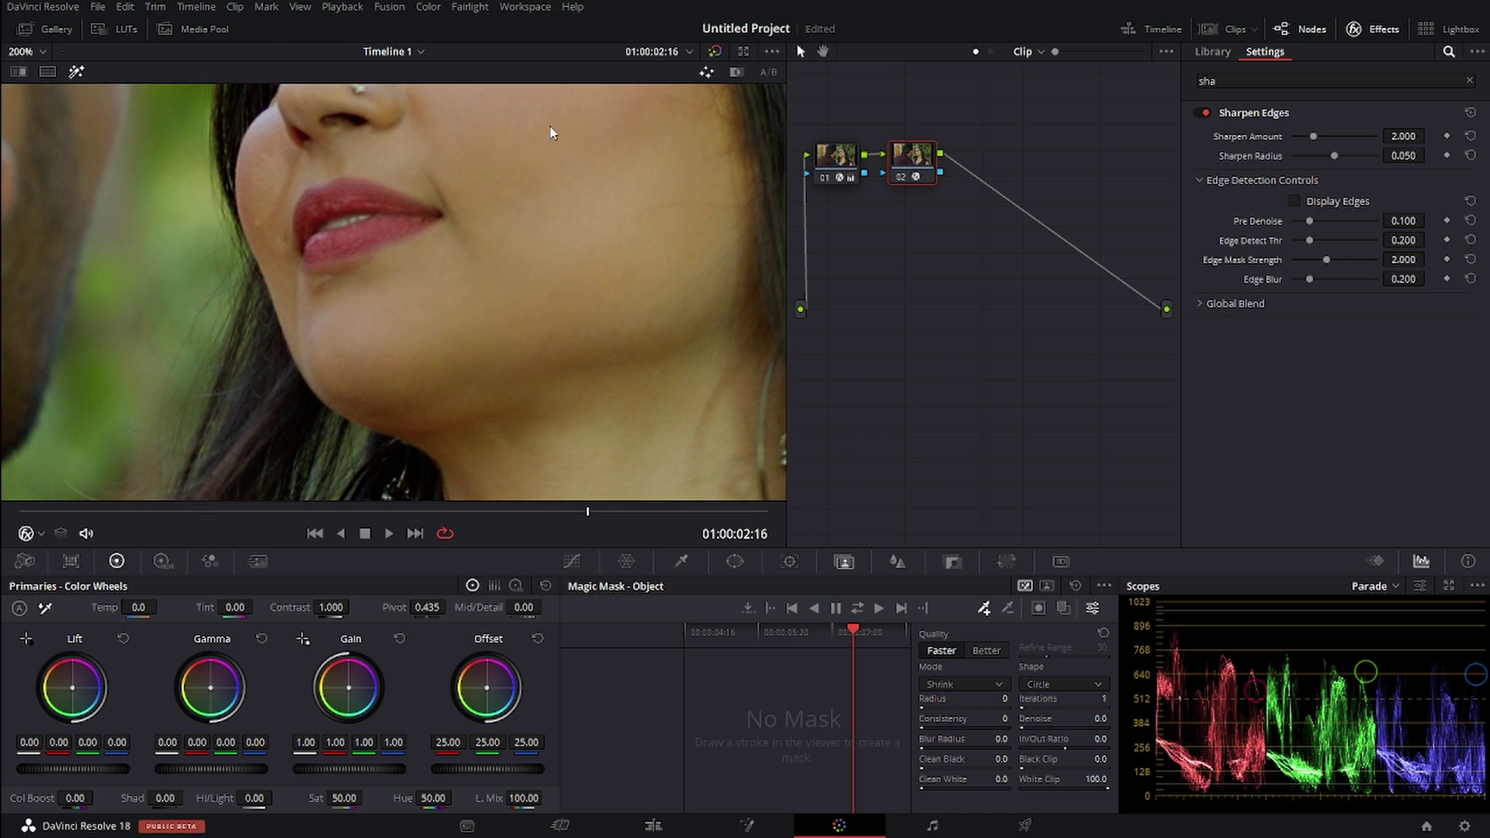
{"action": "left_click_drag", "start_coordinate": [548, 133], "coordinate": [463, 504]}
{"action": "scroll", "coordinate": [463, 504], "scroll_direction": "up", "scroll_amount": 1}
{"action": "left_click_drag", "start_coordinate": [512, 253], "coordinate": [254, 502]}
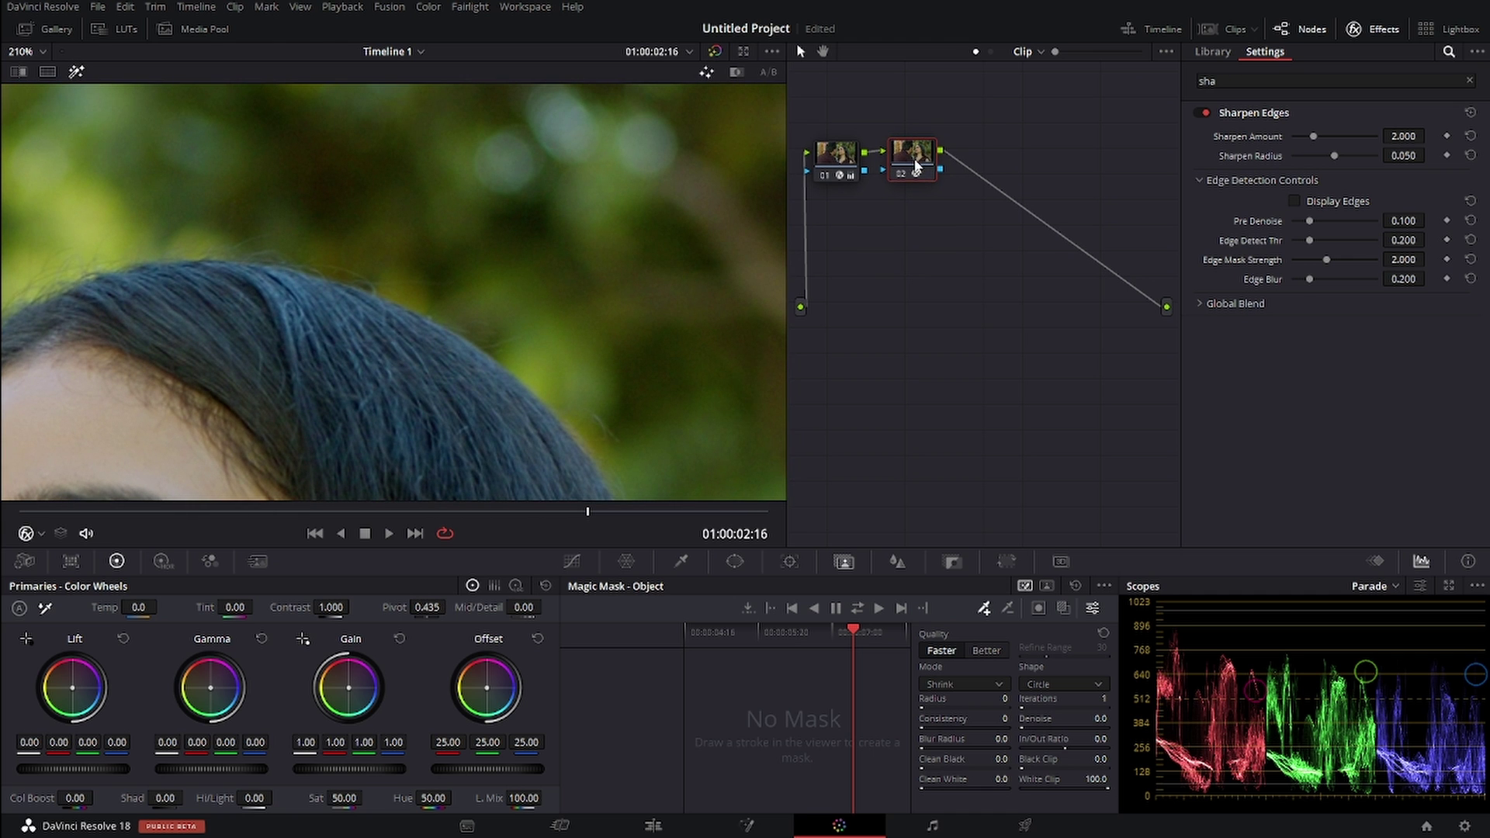
{"action": "key", "text": "ctrl+d"}
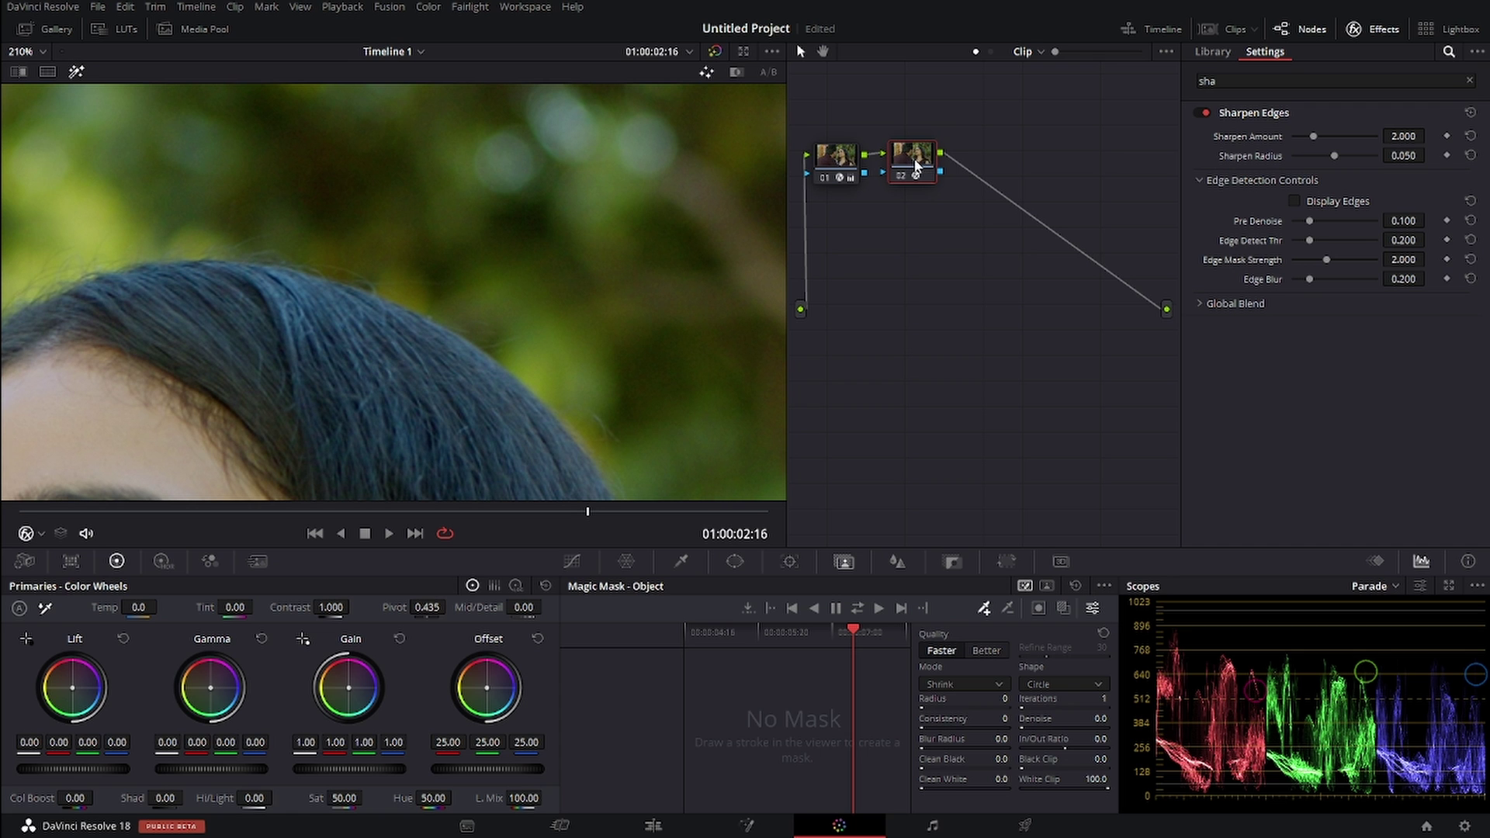
Step: Turn on Display Edges, view the full frame at 50%, and raise Pre Denoise to 0.500
{"action": "left_click", "coordinate": [1293, 202]}
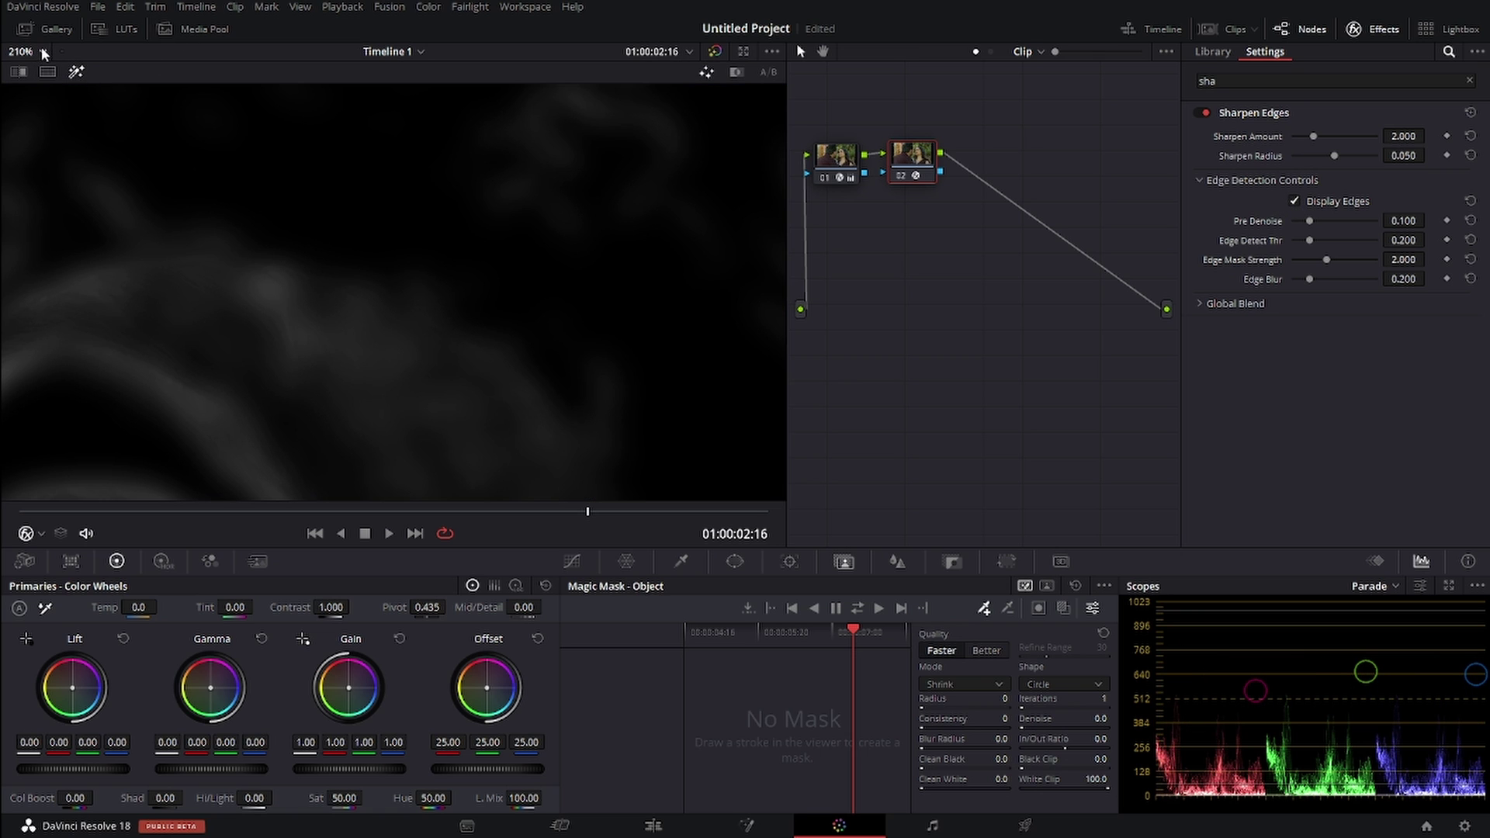
{"action": "left_click", "coordinate": [44, 51]}
{"action": "left_click", "coordinate": [38, 91]}
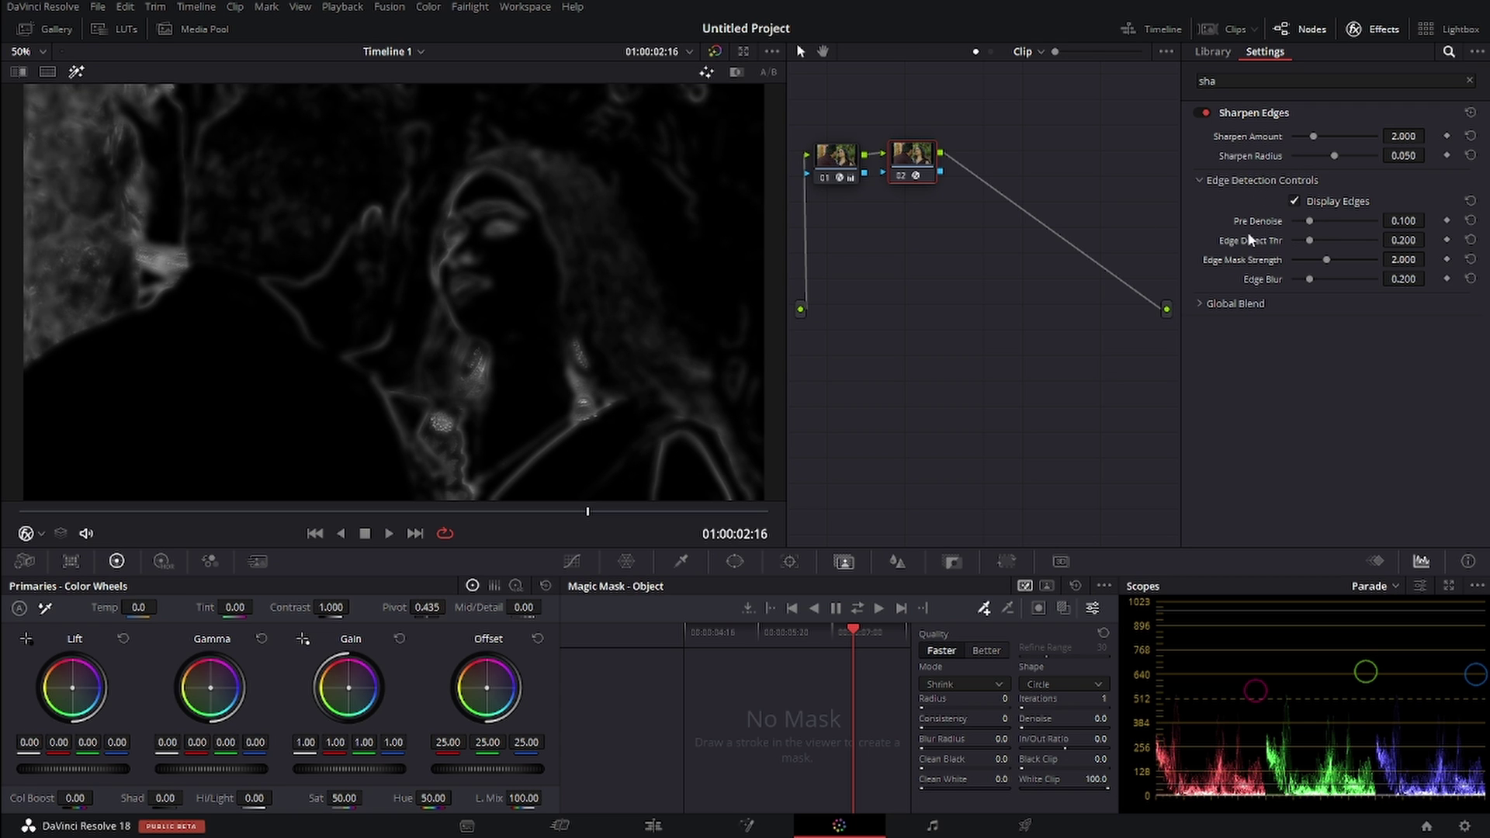
{"action": "mouse_move", "coordinate": [1310, 221]}
{"action": "left_mouse_down"}
{"action": "mouse_move", "coordinate": [1391, 220]}
{"action": "mouse_move", "coordinate": [1334, 246]}
{"action": "mouse_move", "coordinate": [1351, 261]}
{"action": "mouse_move", "coordinate": [1319, 269]}
{"action": "mouse_move", "coordinate": [1310, 292]}
{"action": "left_mouse_up"}
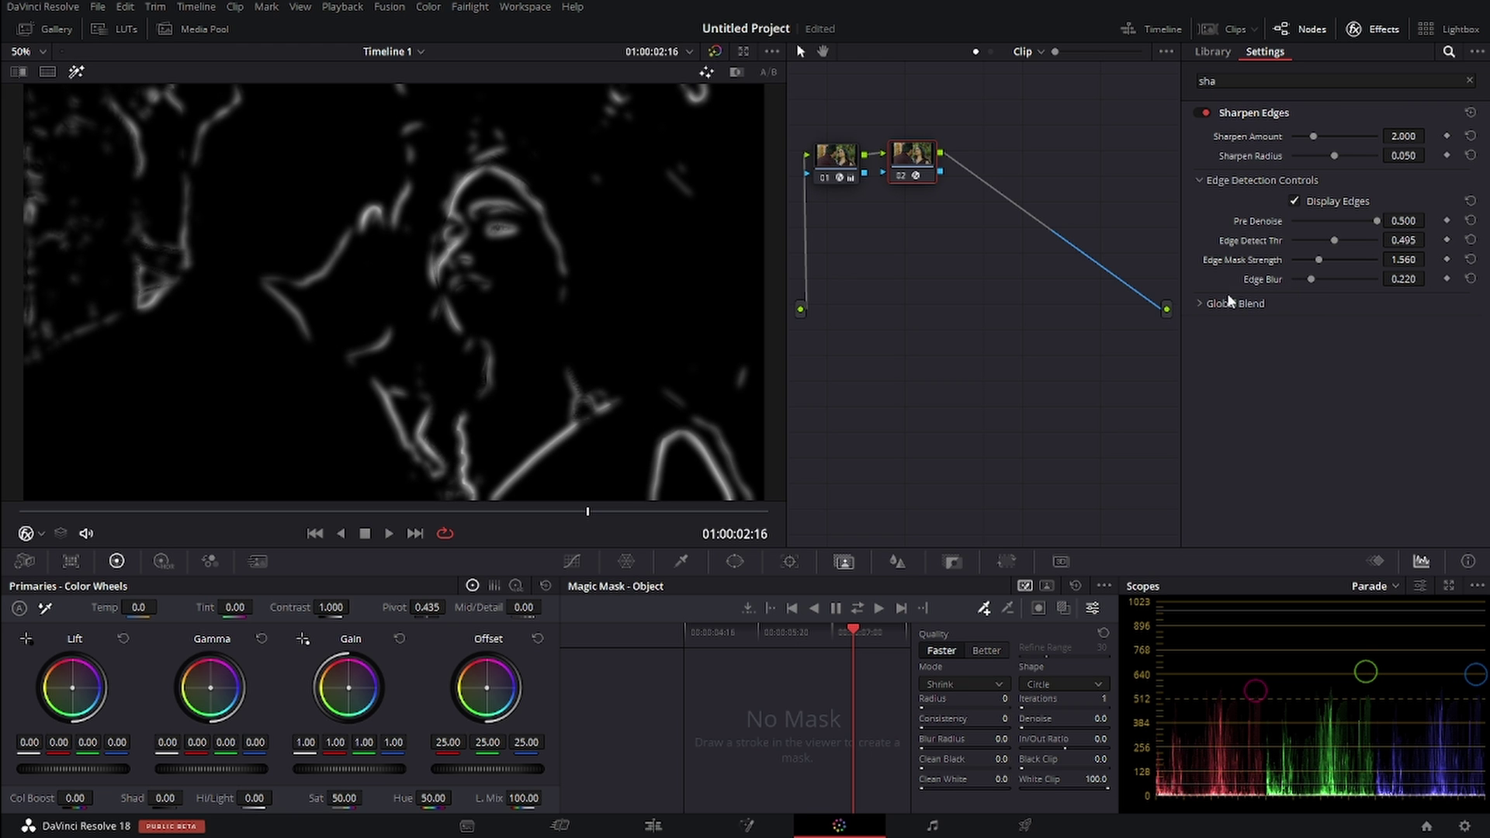
Step: Set Blend to 0.605, Pre Denoise 0.385, Edge Mask Strength 1.010, then hide the edge map
{"action": "left_click", "coordinate": [1200, 305]}
{"action": "left_click_drag", "start_coordinate": [1360, 325], "coordinate": [1337, 337]}
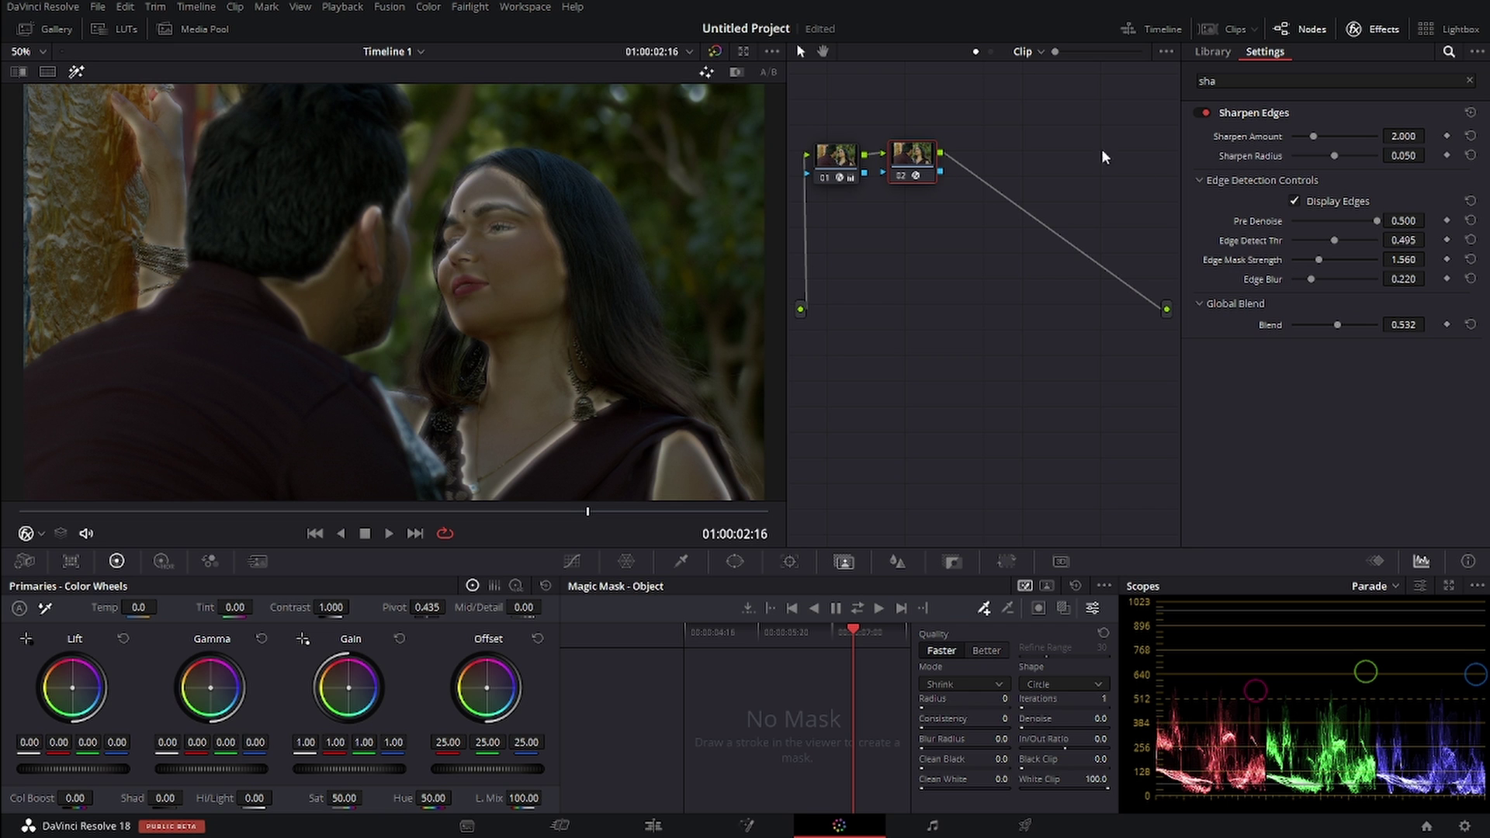
{"action": "left_click_drag", "start_coordinate": [1371, 221], "coordinate": [1356, 225]}
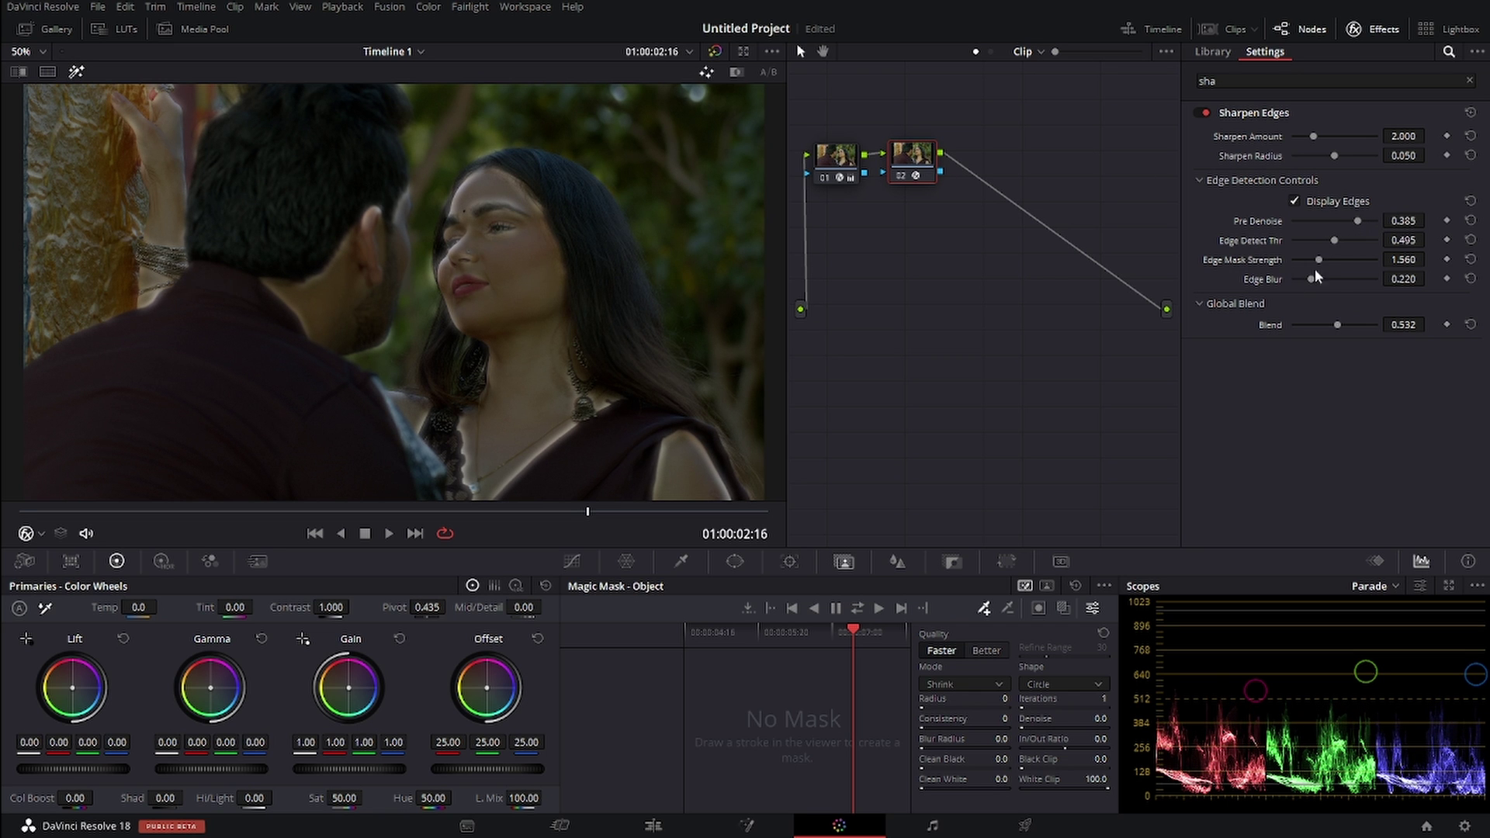
{"action": "mouse_move", "coordinate": [1319, 260]}
{"action": "left_mouse_down"}
{"action": "mouse_move", "coordinate": [1328, 269]}
{"action": "mouse_move", "coordinate": [1303, 287]}
{"action": "left_mouse_up"}
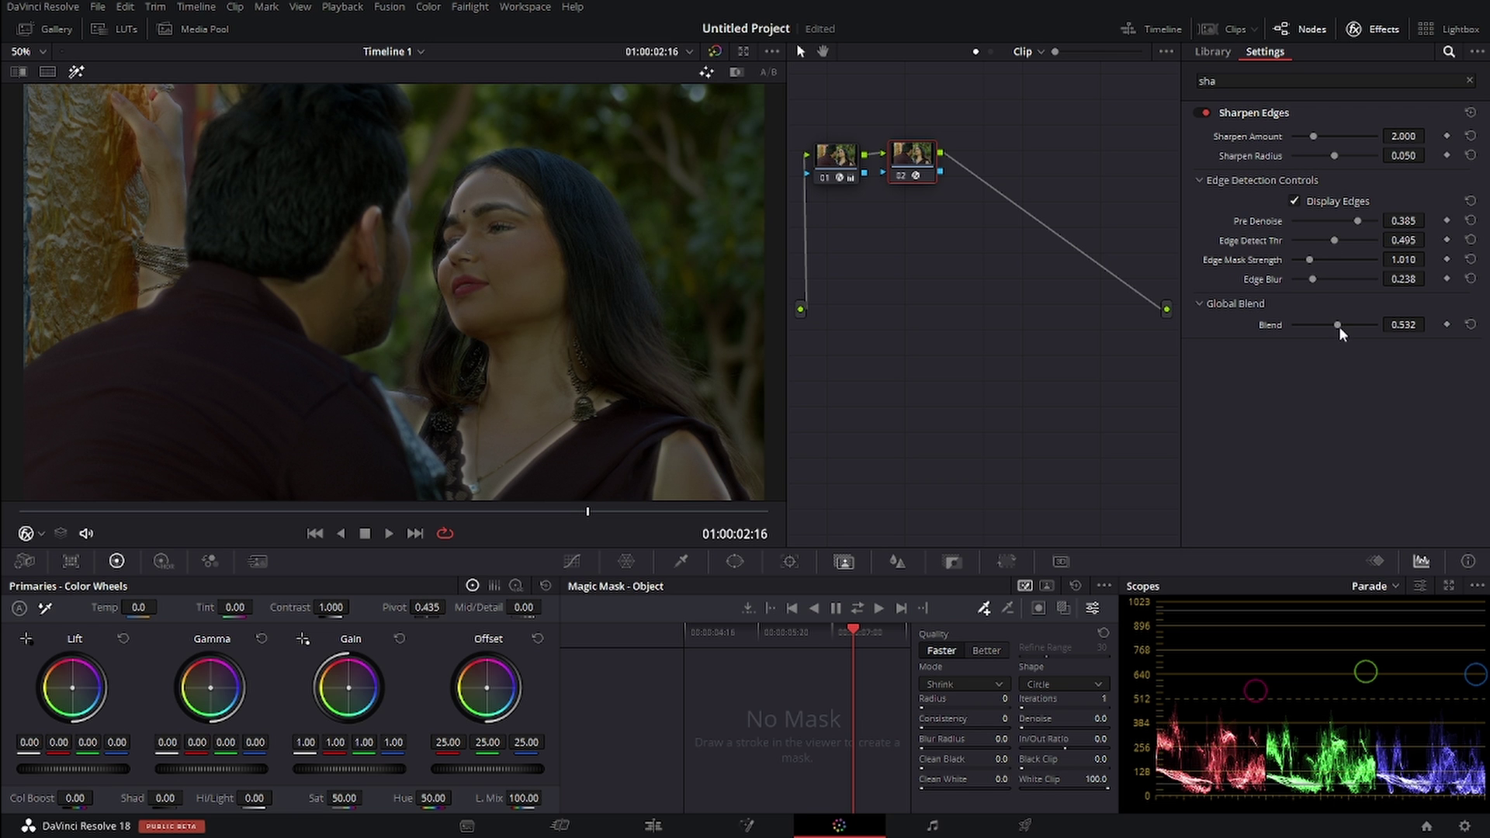
{"action": "left_click_drag", "start_coordinate": [1339, 326], "coordinate": [1342, 330]}
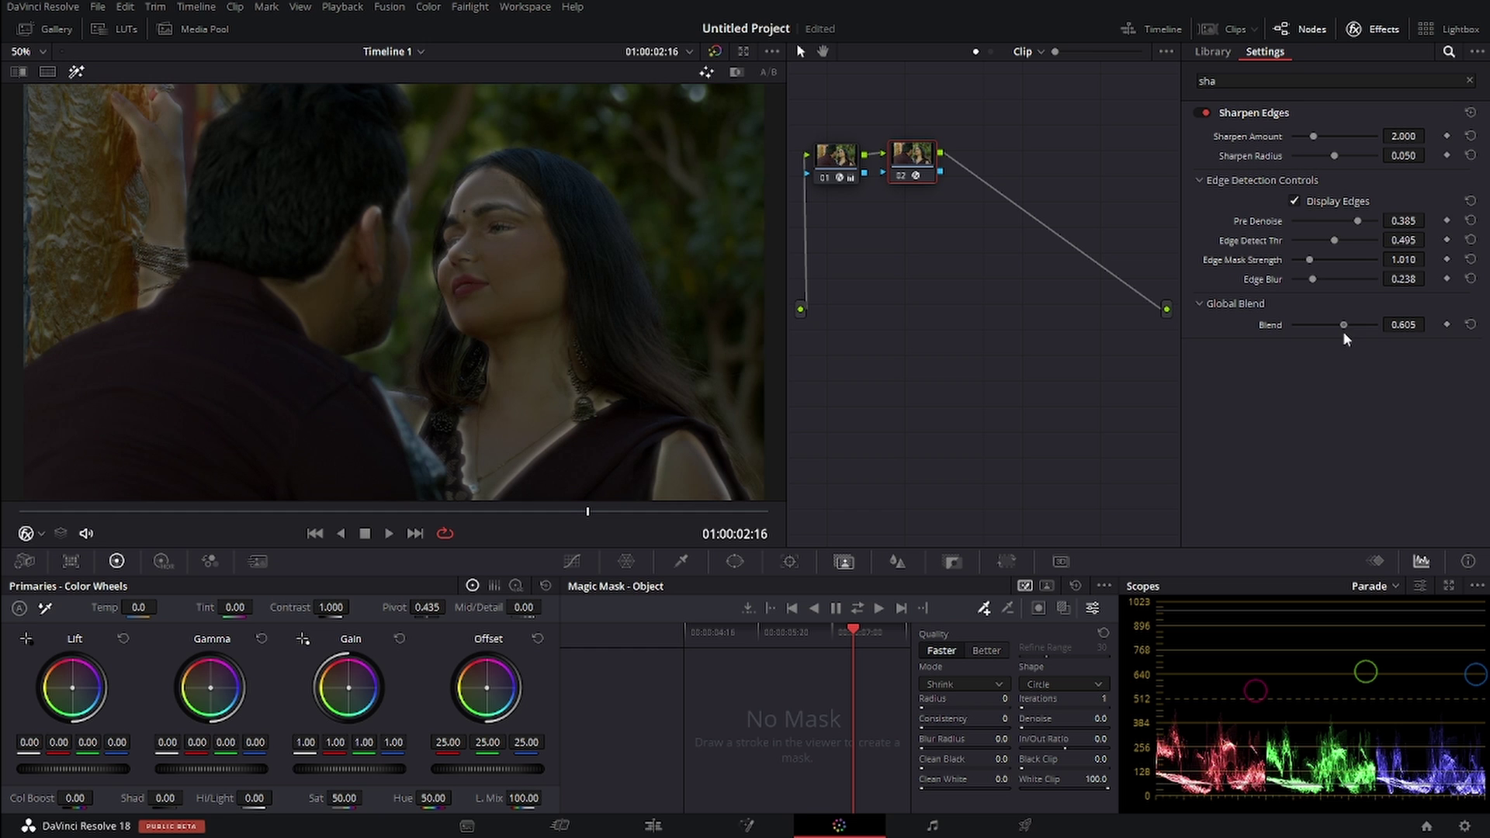
{"action": "left_click", "coordinate": [1294, 203]}
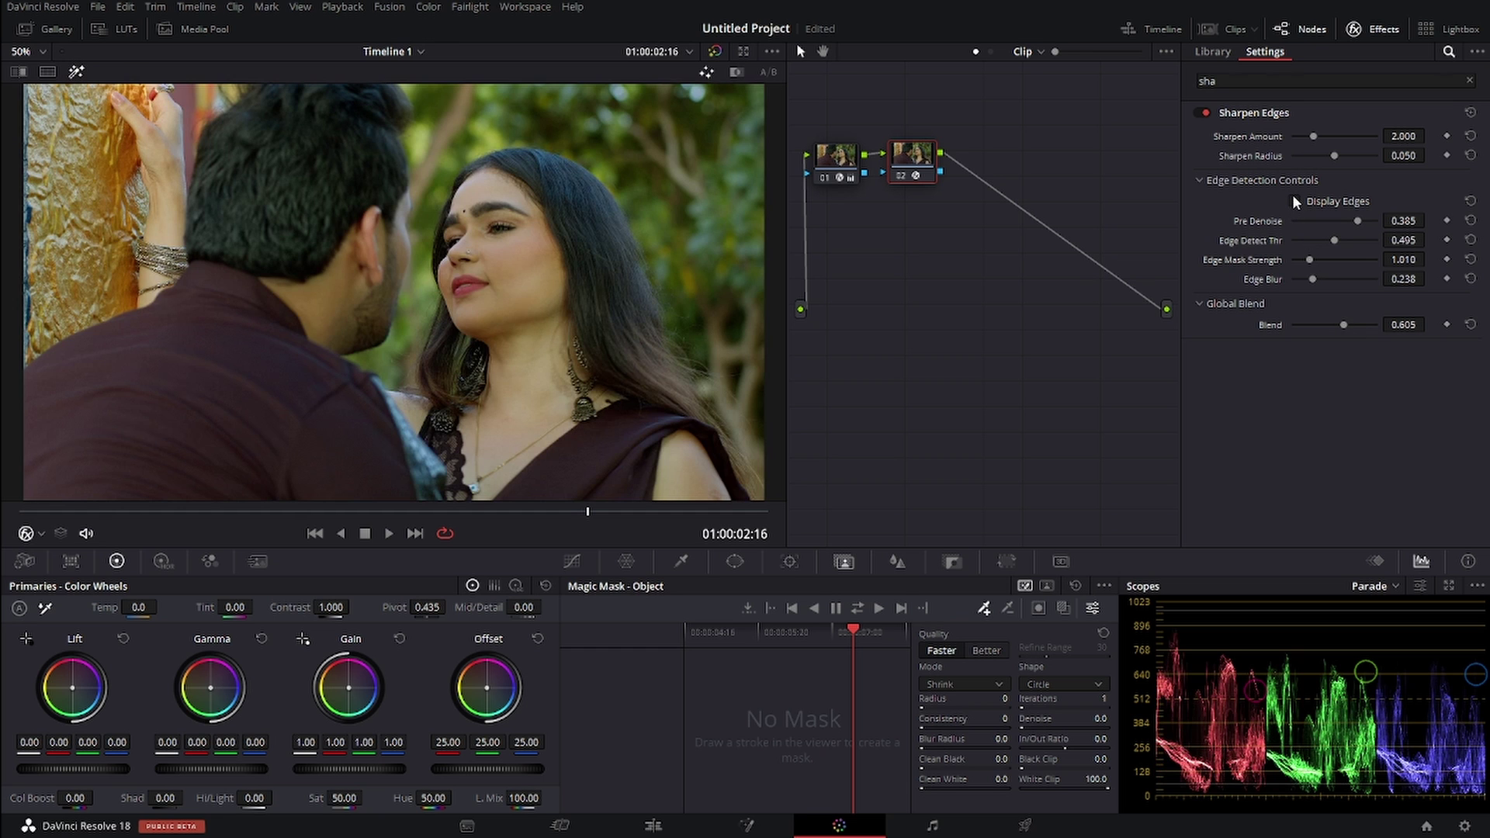
Step: Adjust Sharpen Amount against the edge map, then hide edges and set Amount to 3.900
{"action": "left_click", "coordinate": [1294, 201]}
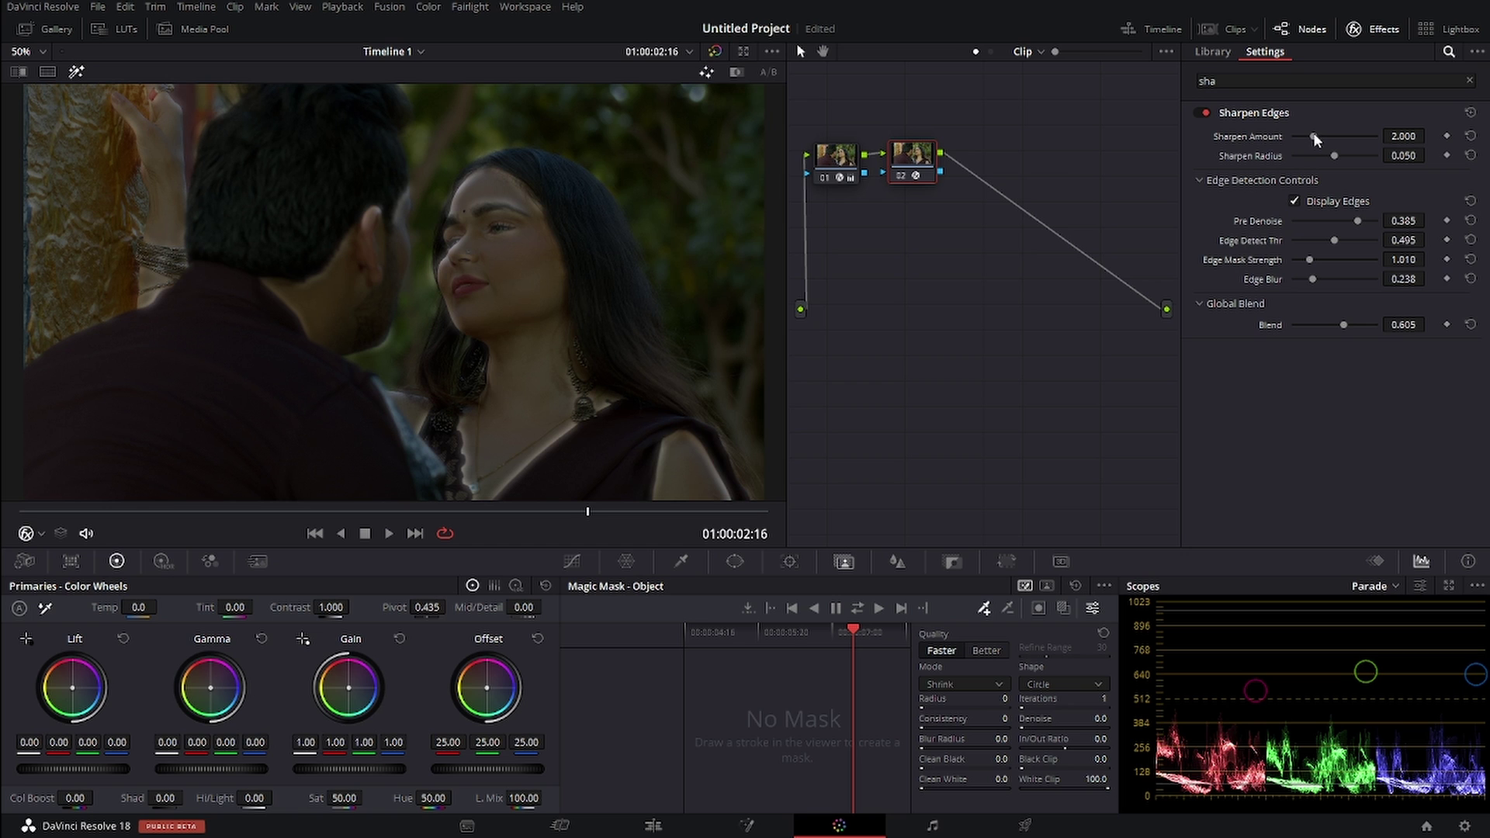
{"action": "left_click_drag", "start_coordinate": [1313, 137], "coordinate": [1352, 157]}
{"action": "left_click", "coordinate": [1293, 201]}
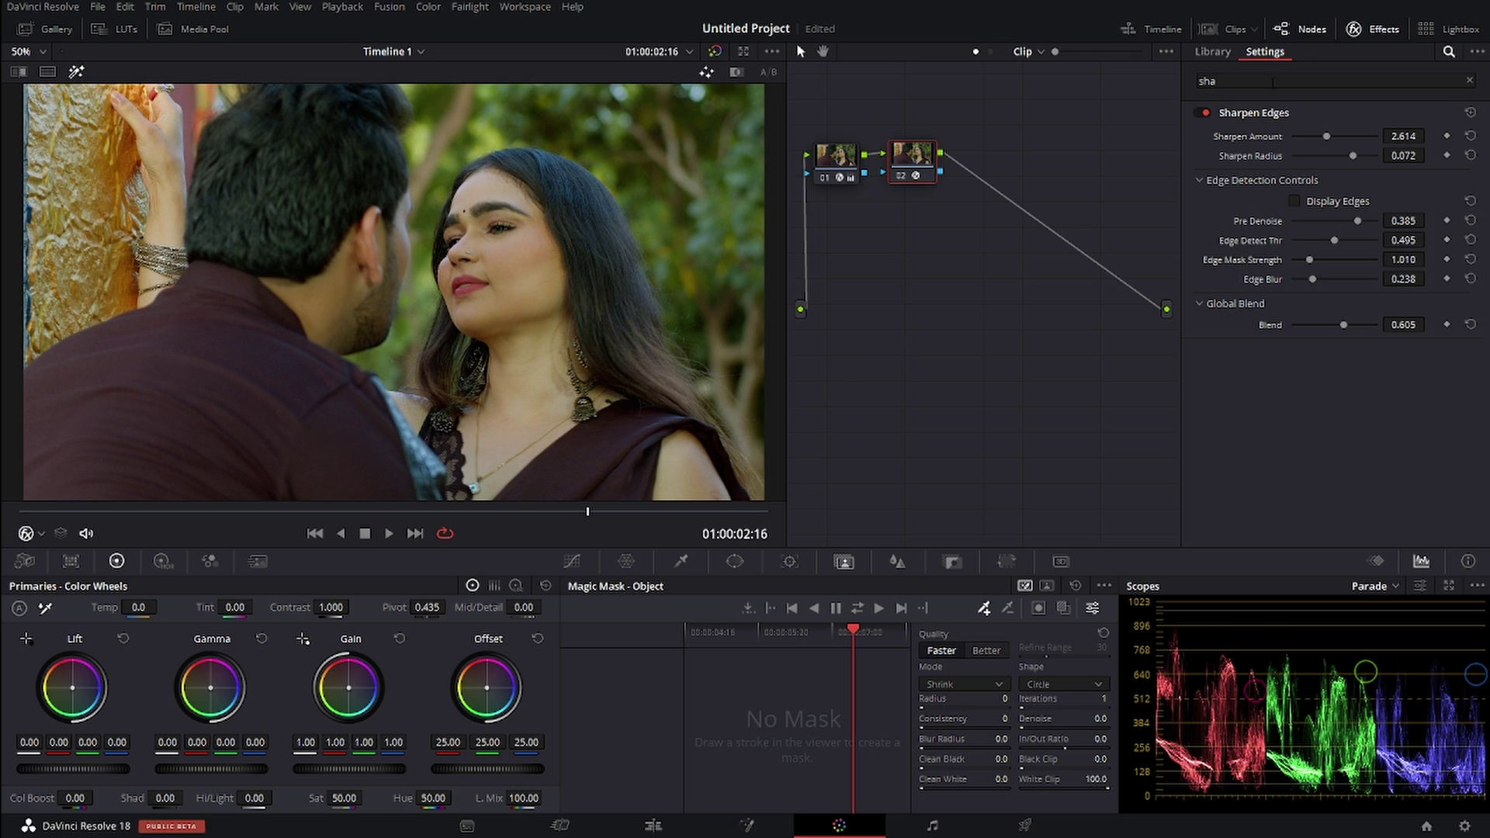
{"action": "left_click_drag", "start_coordinate": [1326, 135], "coordinate": [1355, 138]}
Step: Zoom the viewer to 105% and look over the background and hair
{"action": "left_click", "coordinate": [44, 51]}
{"action": "left_click", "coordinate": [31, 163]}
{"action": "scroll", "coordinate": [596, 259], "scroll_direction": "up", "scroll_amount": 1}
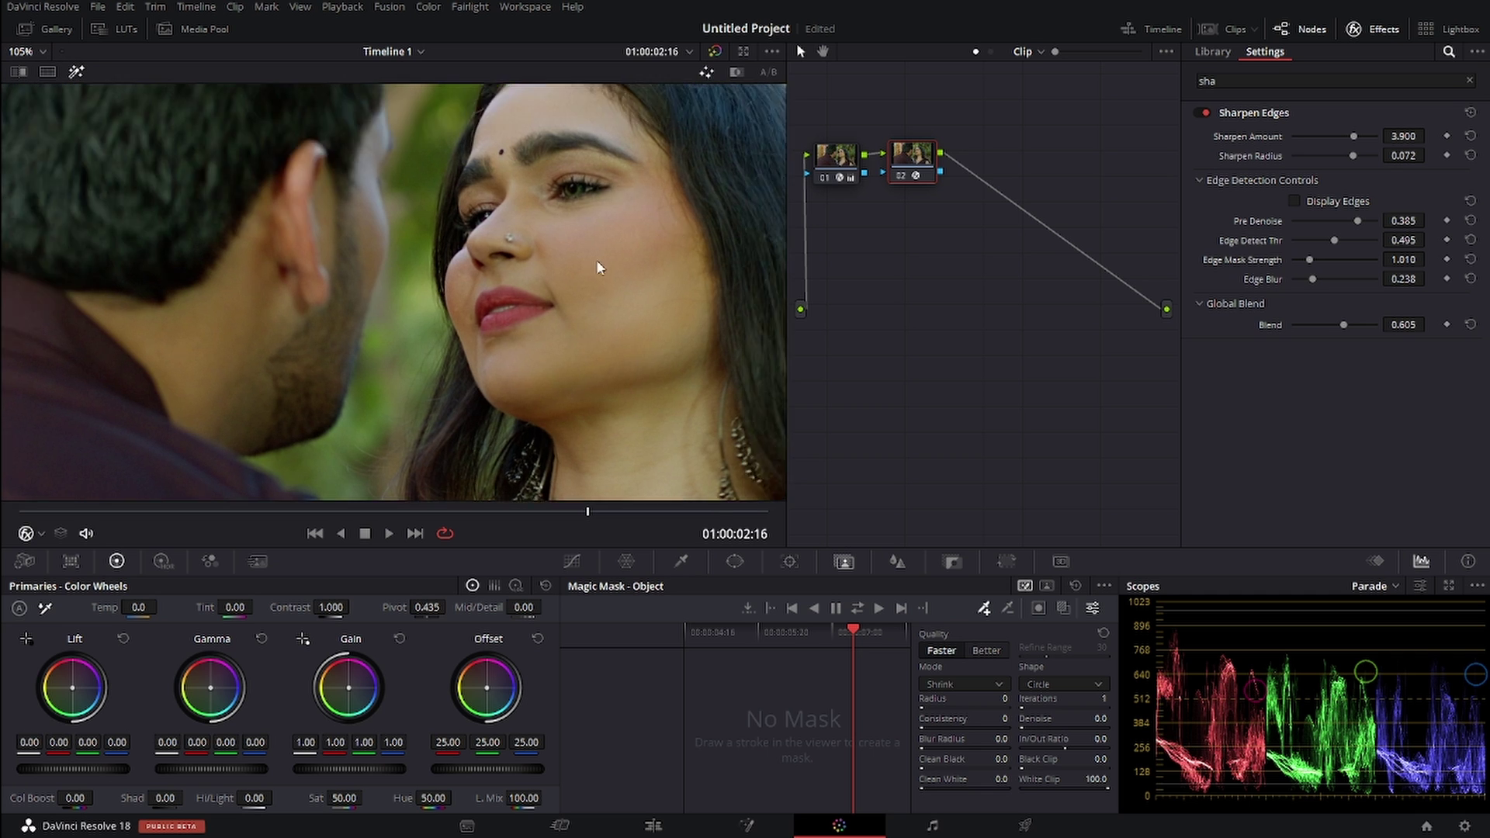
{"action": "mouse_move", "coordinate": [596, 259]}
{"action": "left_mouse_down"}
{"action": "mouse_move", "coordinate": [184, 355]}
{"action": "mouse_move", "coordinate": [231, 383]}
{"action": "left_mouse_up"}
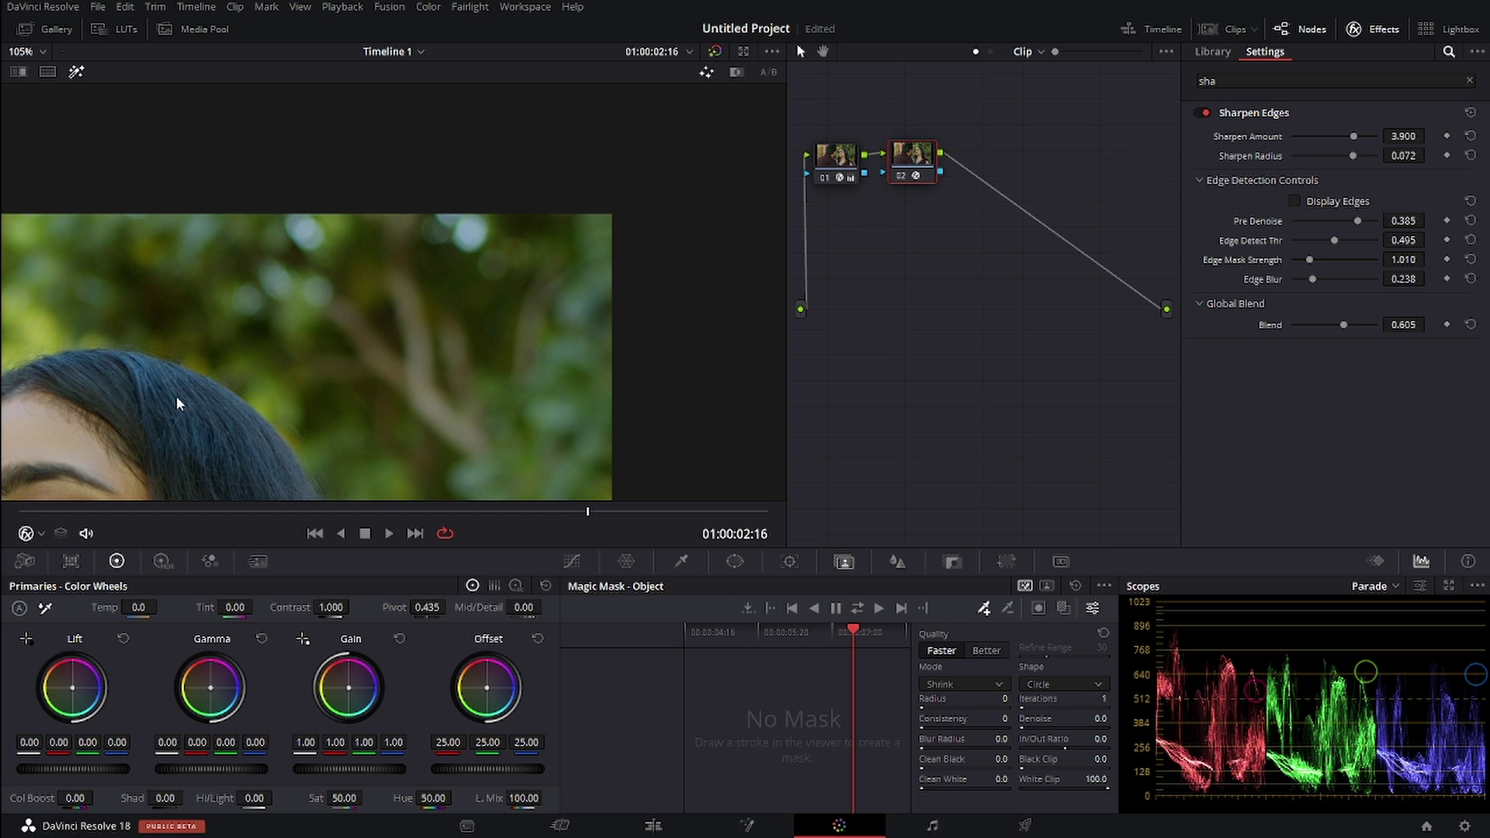
Step: Reset the view, centre the woman's face, and toggle node 02 off and back on
{"action": "key", "text": "shift+z"}
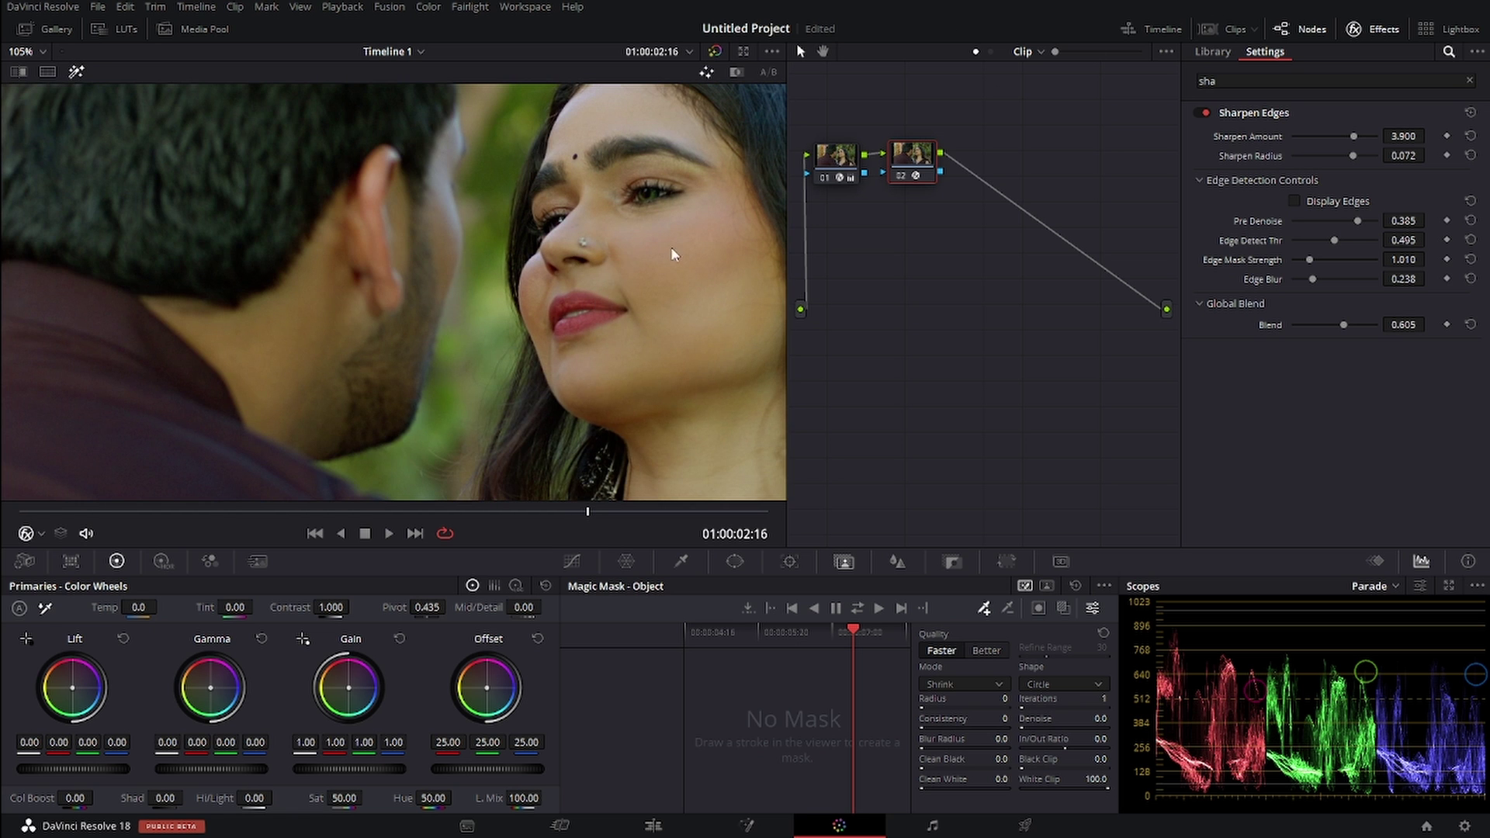
{"action": "mouse_move", "coordinate": [672, 254]}
{"action": "left_mouse_down"}
{"action": "mouse_move", "coordinate": [449, 296]}
{"action": "mouse_move", "coordinate": [444, 353]}
{"action": "left_mouse_up"}
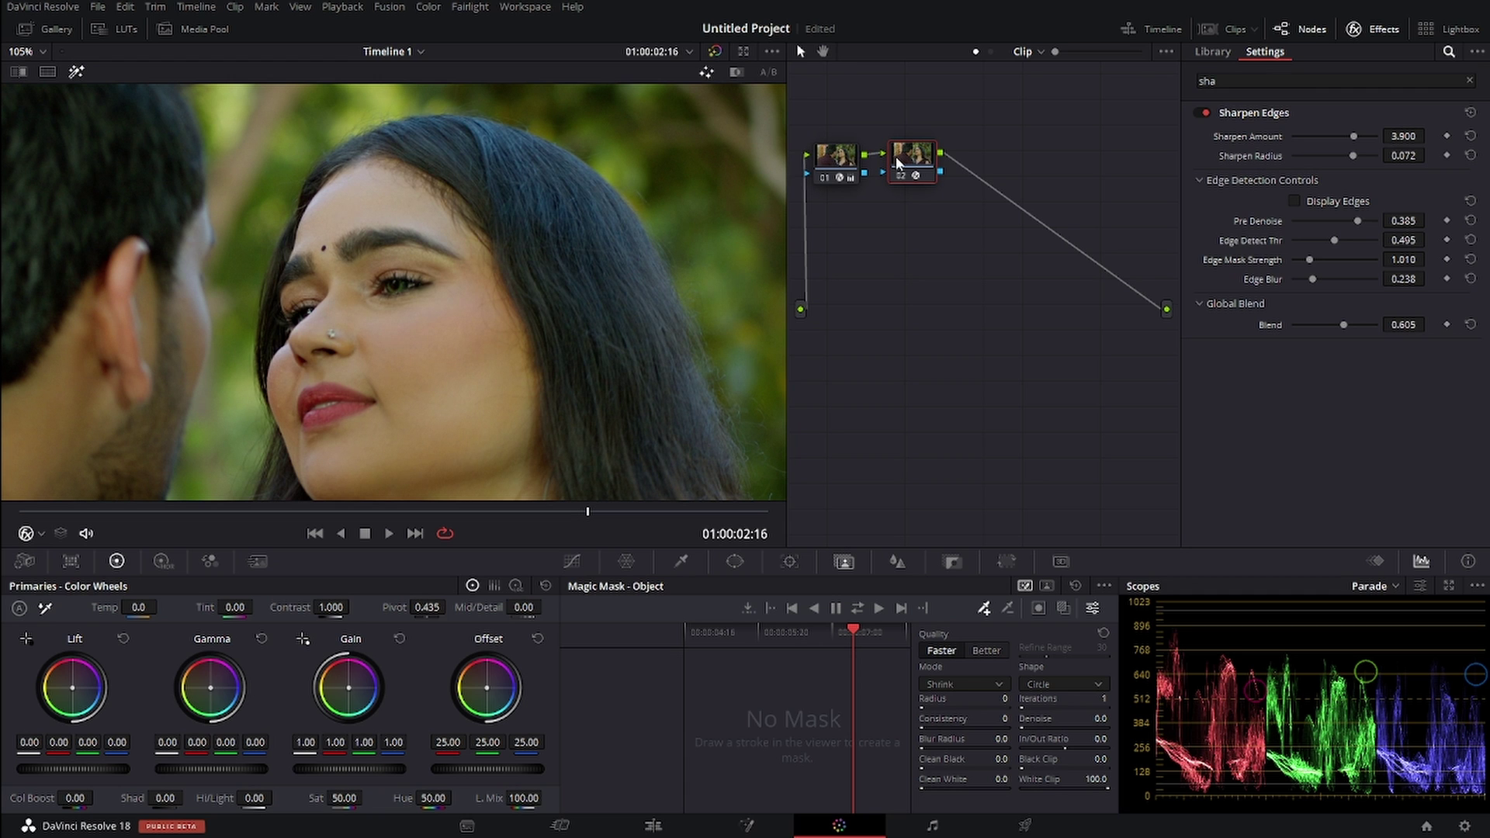
{"action": "key", "text": "ctrl+d"}
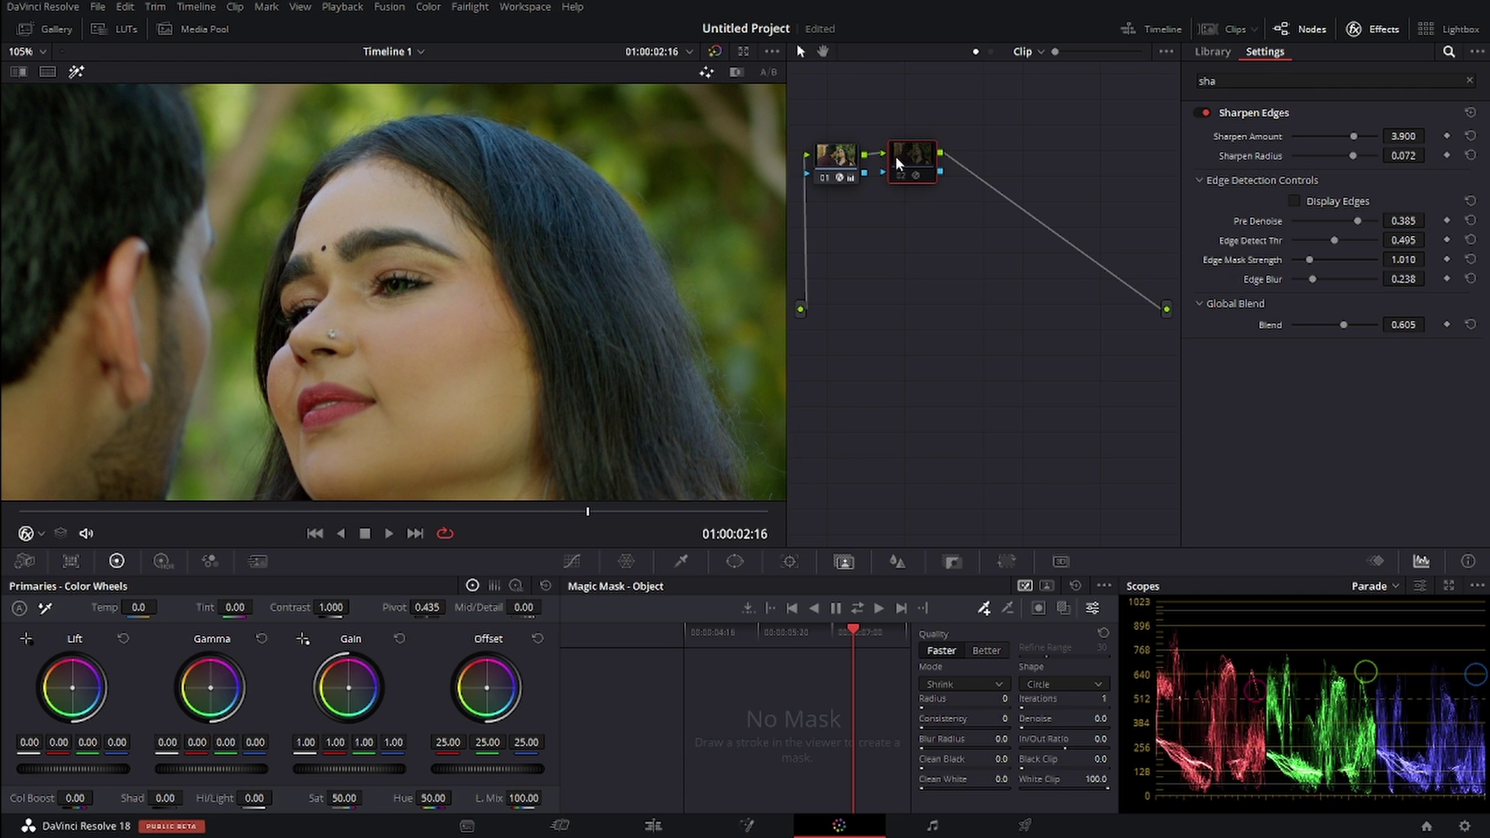
{"action": "key", "text": "ctrl+d"}
{"action": "key", "text": "ctrl+d"}
{"action": "key", "text": "ctrl+d"}
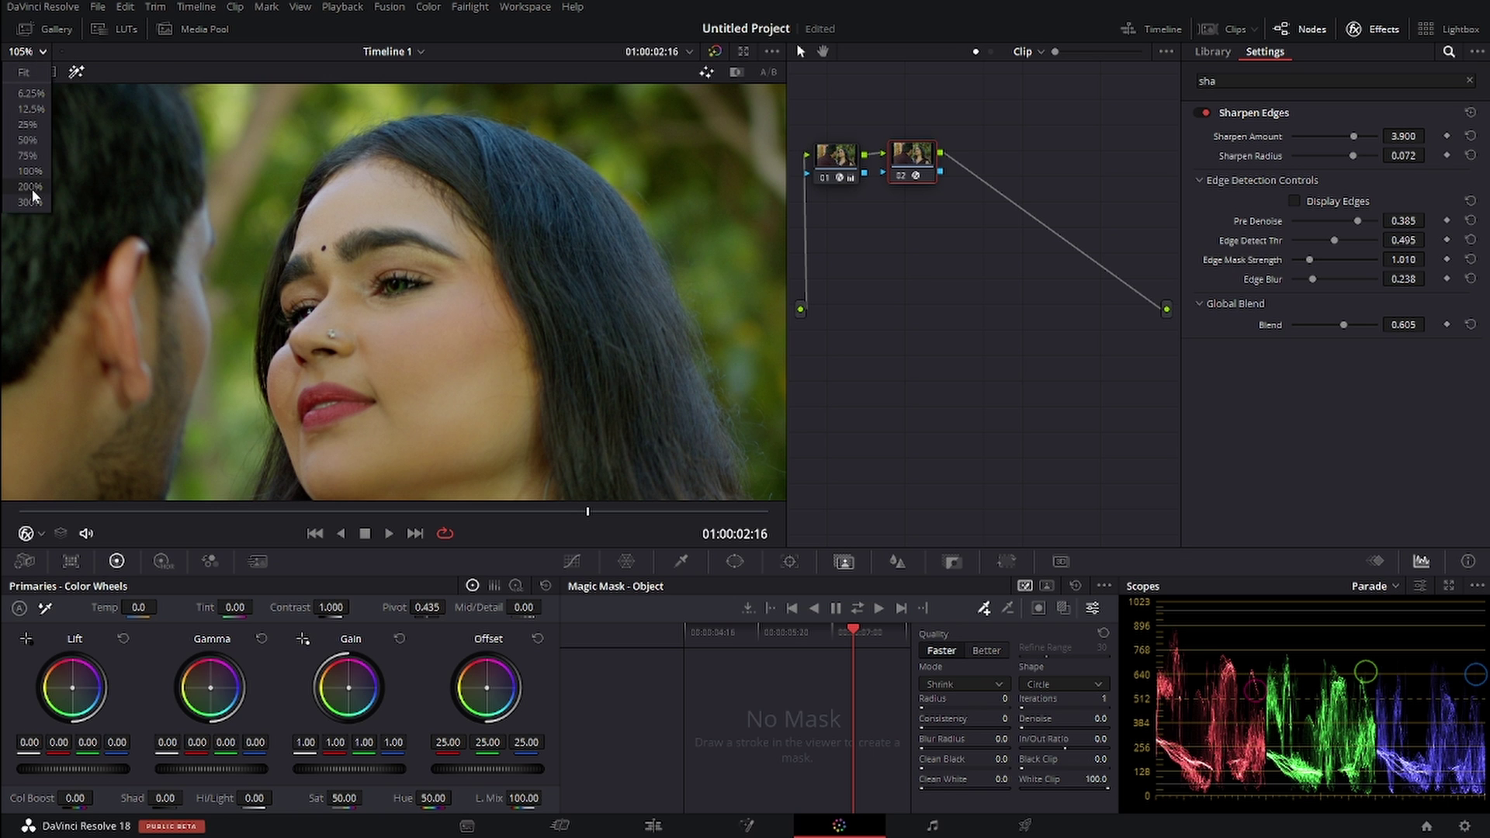
Step: At 200% on her face, disable node 02 and set Sharpen Amount 5.000 and Edge Detect Thr 0.486
{"action": "scroll", "coordinate": [43, 195], "scroll_direction": "up", "scroll_amount": 2}
{"action": "left_click_drag", "start_coordinate": [266, 364], "coordinate": [143, 469]}
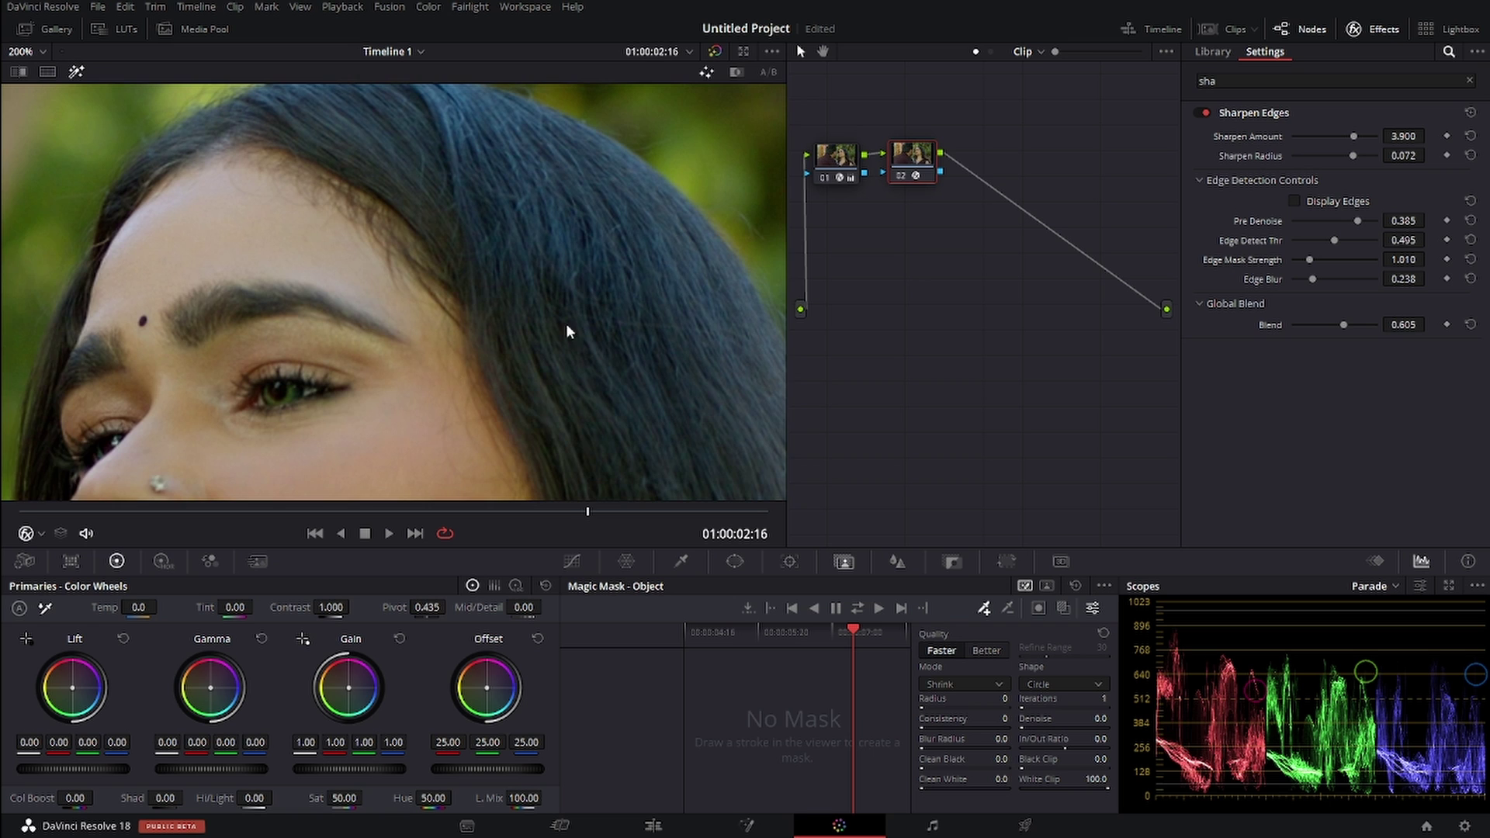
{"action": "scroll", "coordinate": [659, 316], "scroll_direction": "up", "scroll_amount": 2}
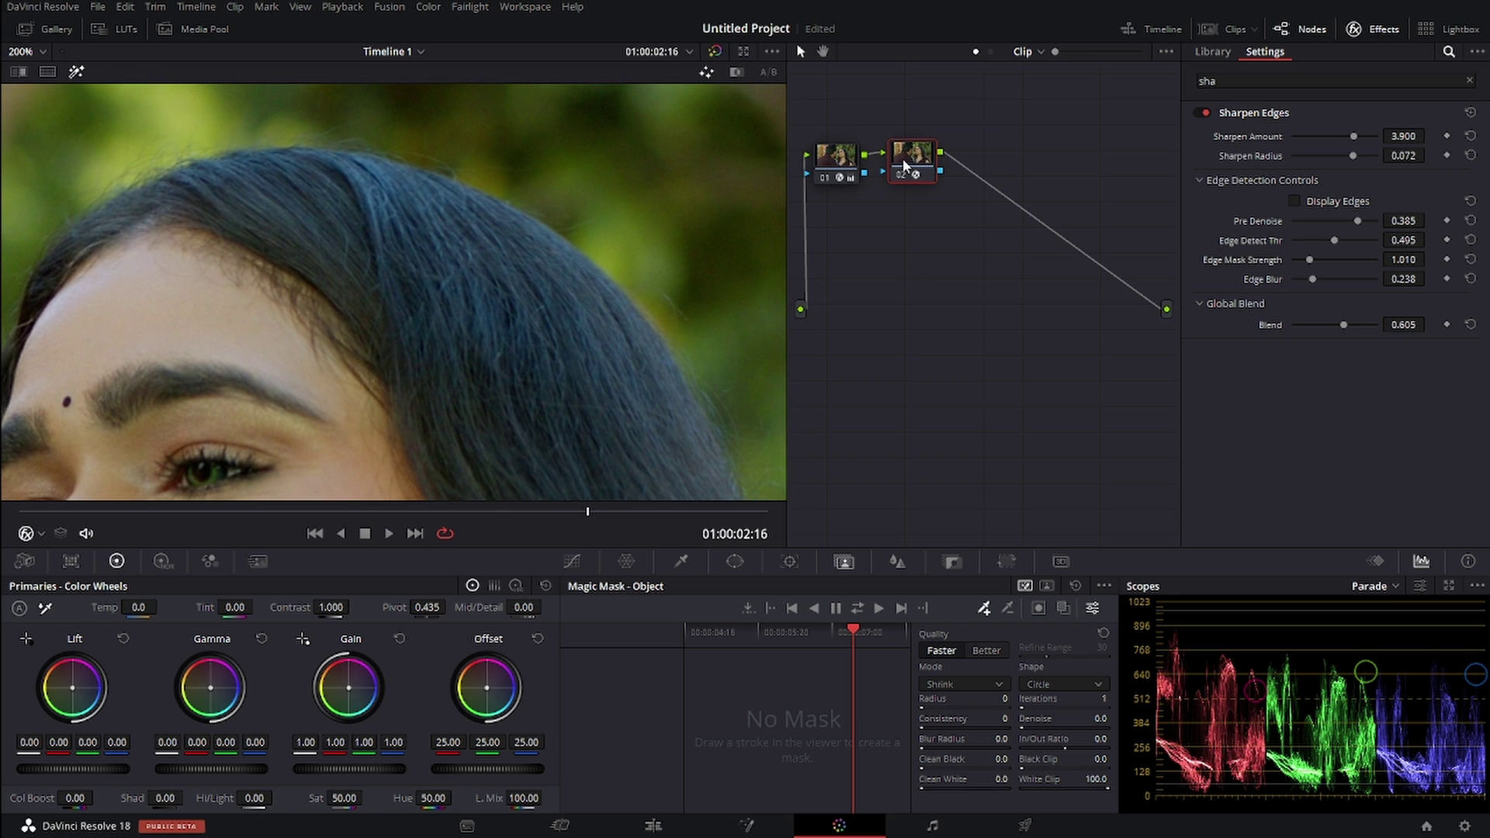
{"action": "key", "text": "ctrl+d"}
{"action": "key", "text": "ctrl+d"}
{"action": "key", "text": "ctrl+d"}
{"action": "key", "text": "ctrl+d"}
{"action": "left_click_drag", "start_coordinate": [1356, 138], "coordinate": [1380, 140]}
{"action": "left_click_drag", "start_coordinate": [1339, 245], "coordinate": [1337, 261]}
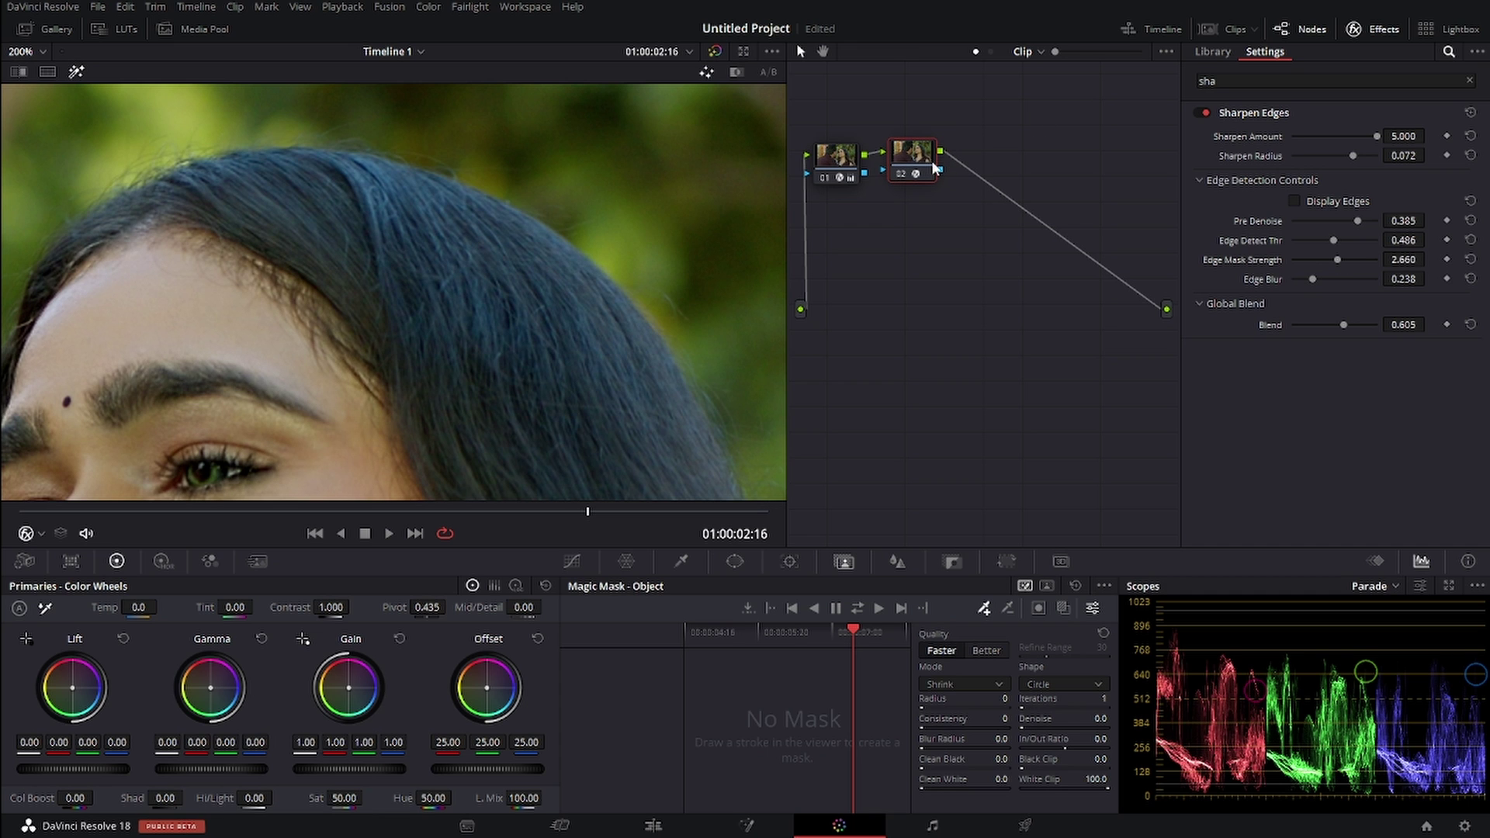
Step: Toggle node 02 off and on to compare, leaving the sharpening enabled
{"action": "key", "text": "ctrl+d"}
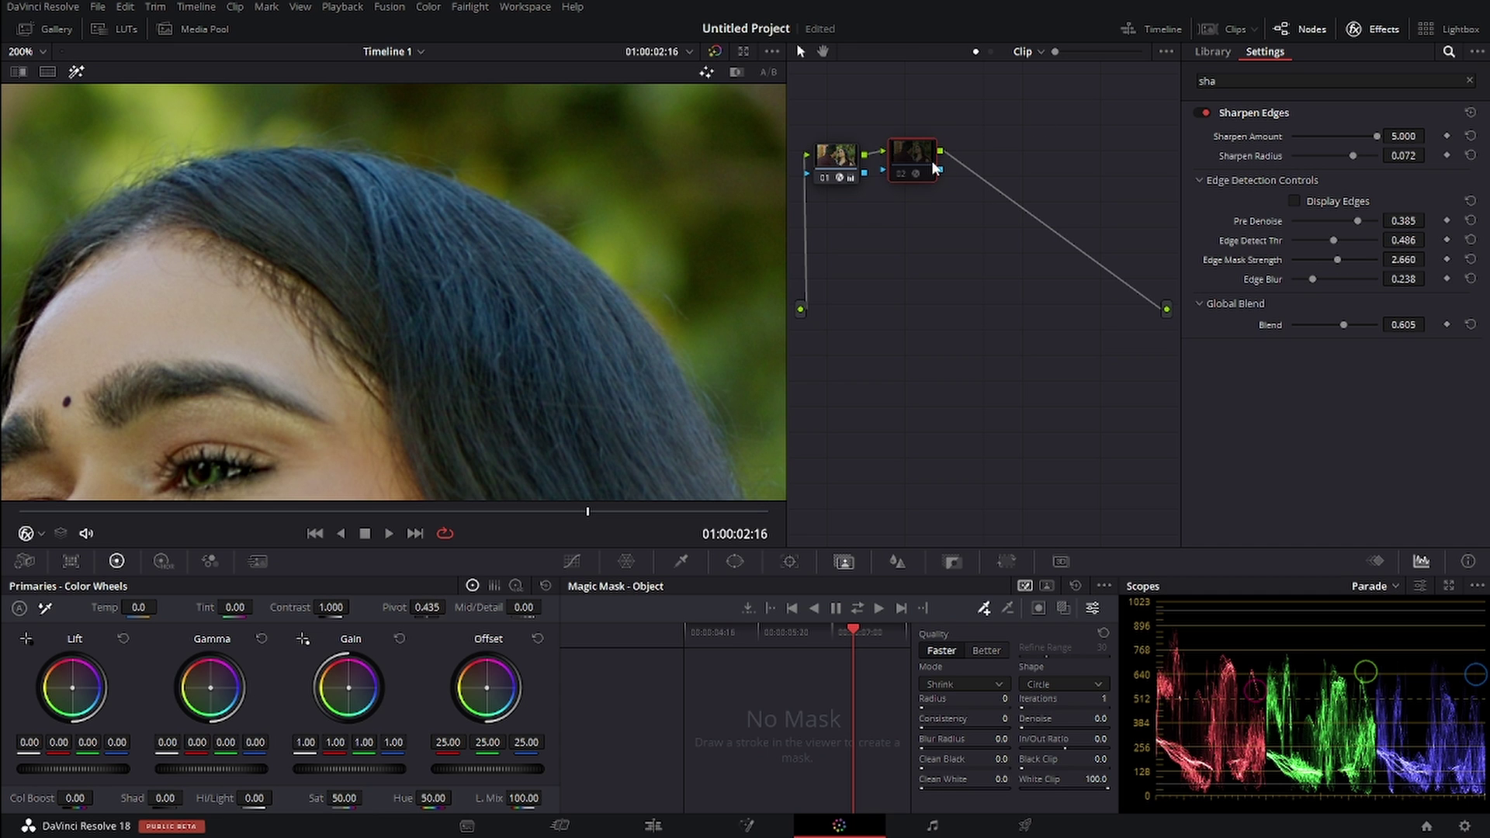
{"action": "key", "text": "ctrl+d"}
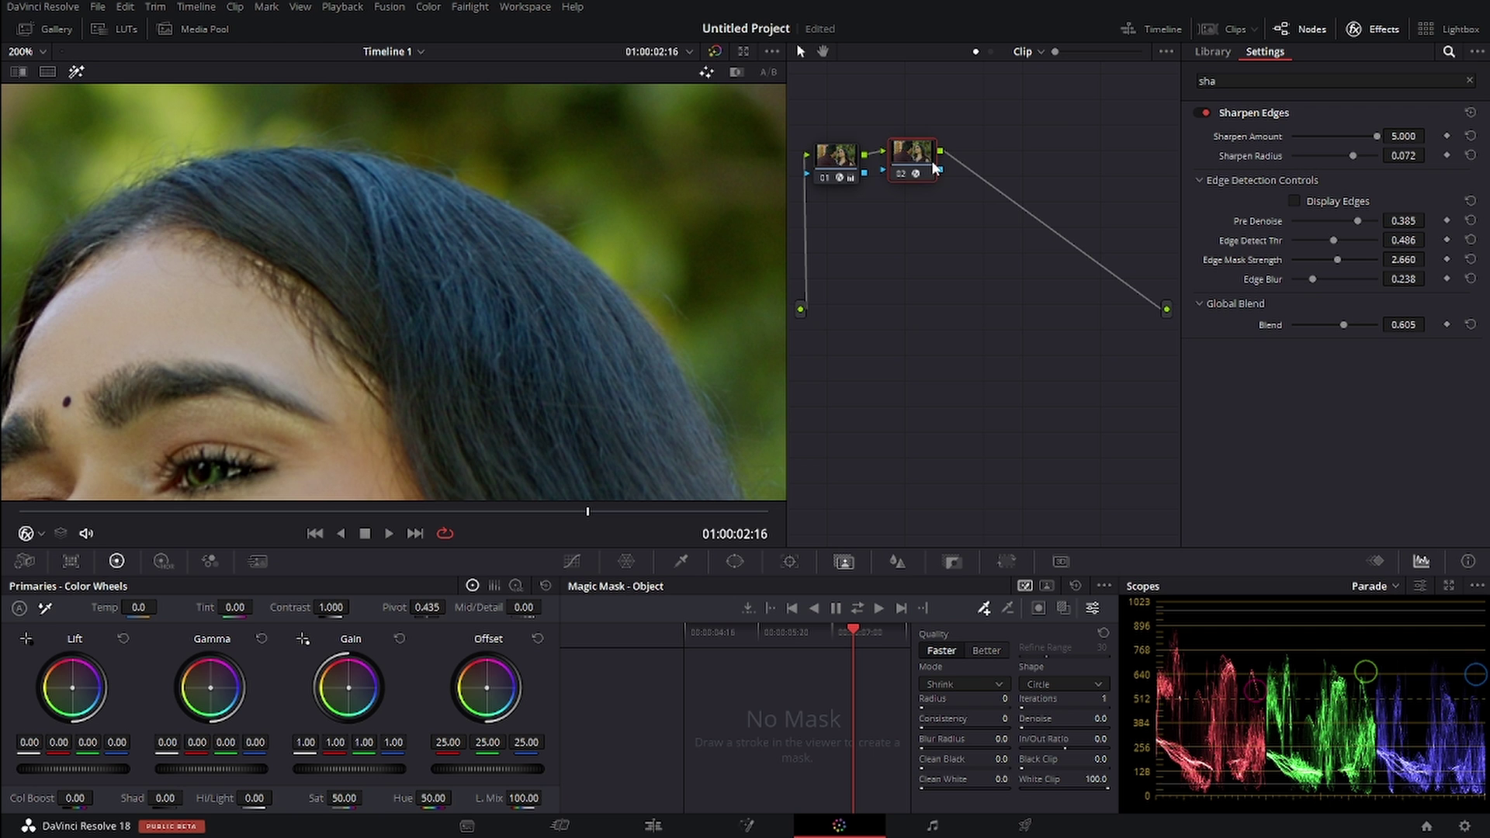
{"action": "key", "text": "ctrl+d"}
{"action": "key", "text": "ctrl+d"}
Step: Inspect her eye, nose, chin, earring and lace, then the man's beard at 200%
{"action": "left_click_drag", "start_coordinate": [12, 427], "coordinate": [324, 268]}
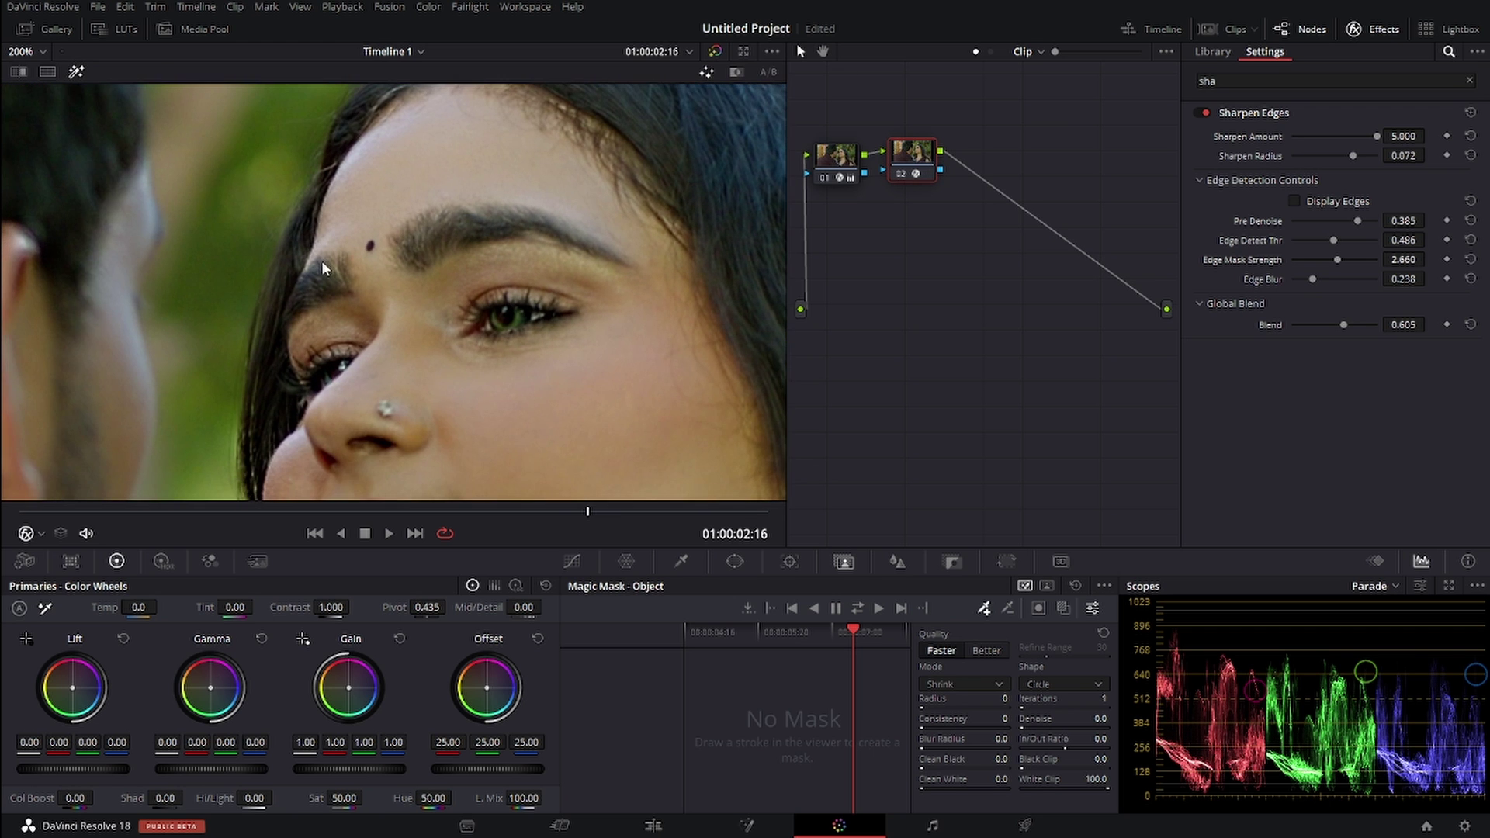
{"action": "left_click_drag", "start_coordinate": [233, 321], "coordinate": [548, 8]}
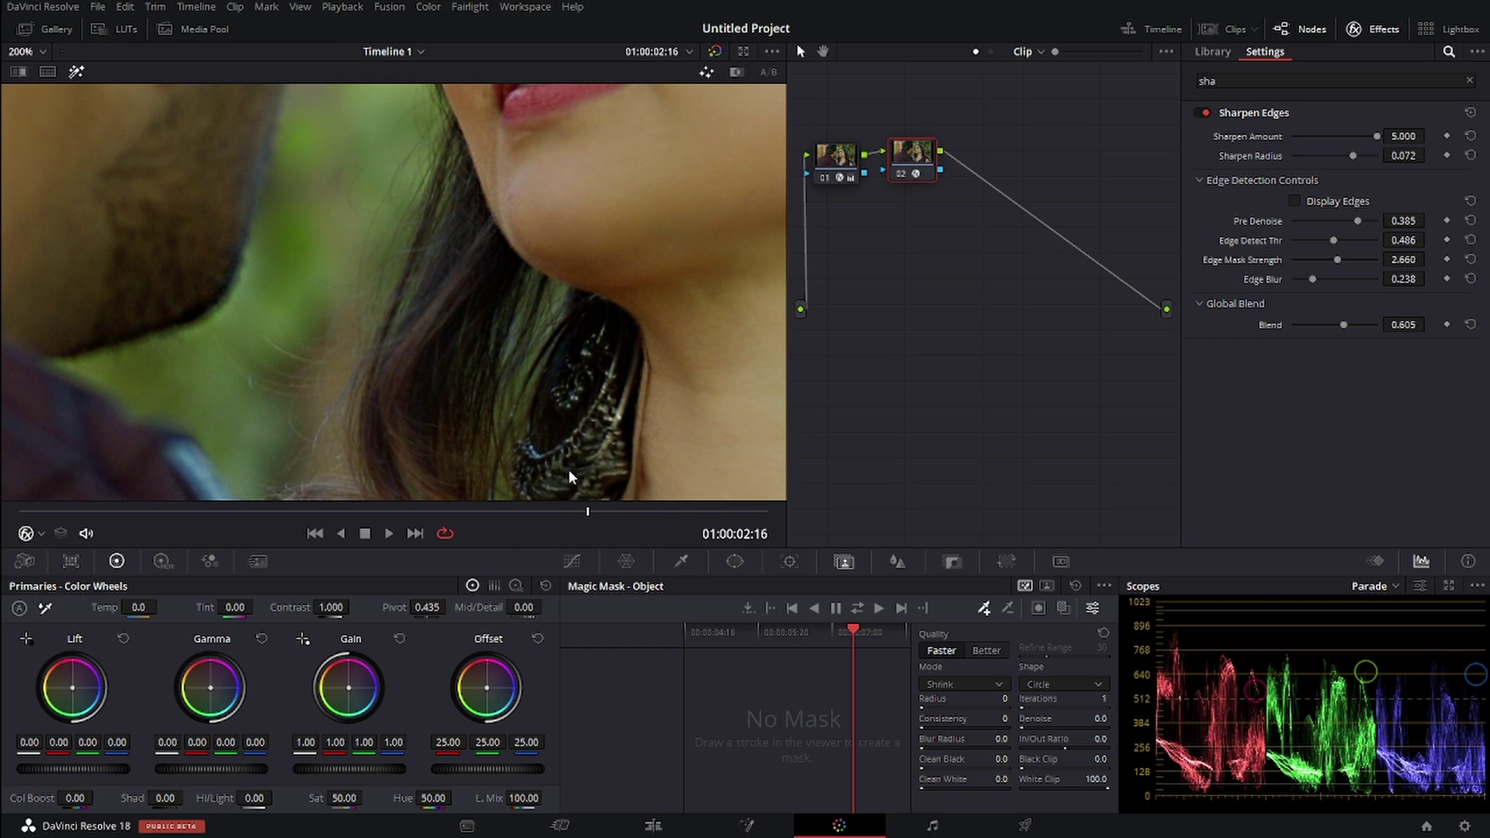
{"action": "left_click_drag", "start_coordinate": [572, 475], "coordinate": [583, 328]}
{"action": "left_click_drag", "start_coordinate": [505, 500], "coordinate": [466, 7]}
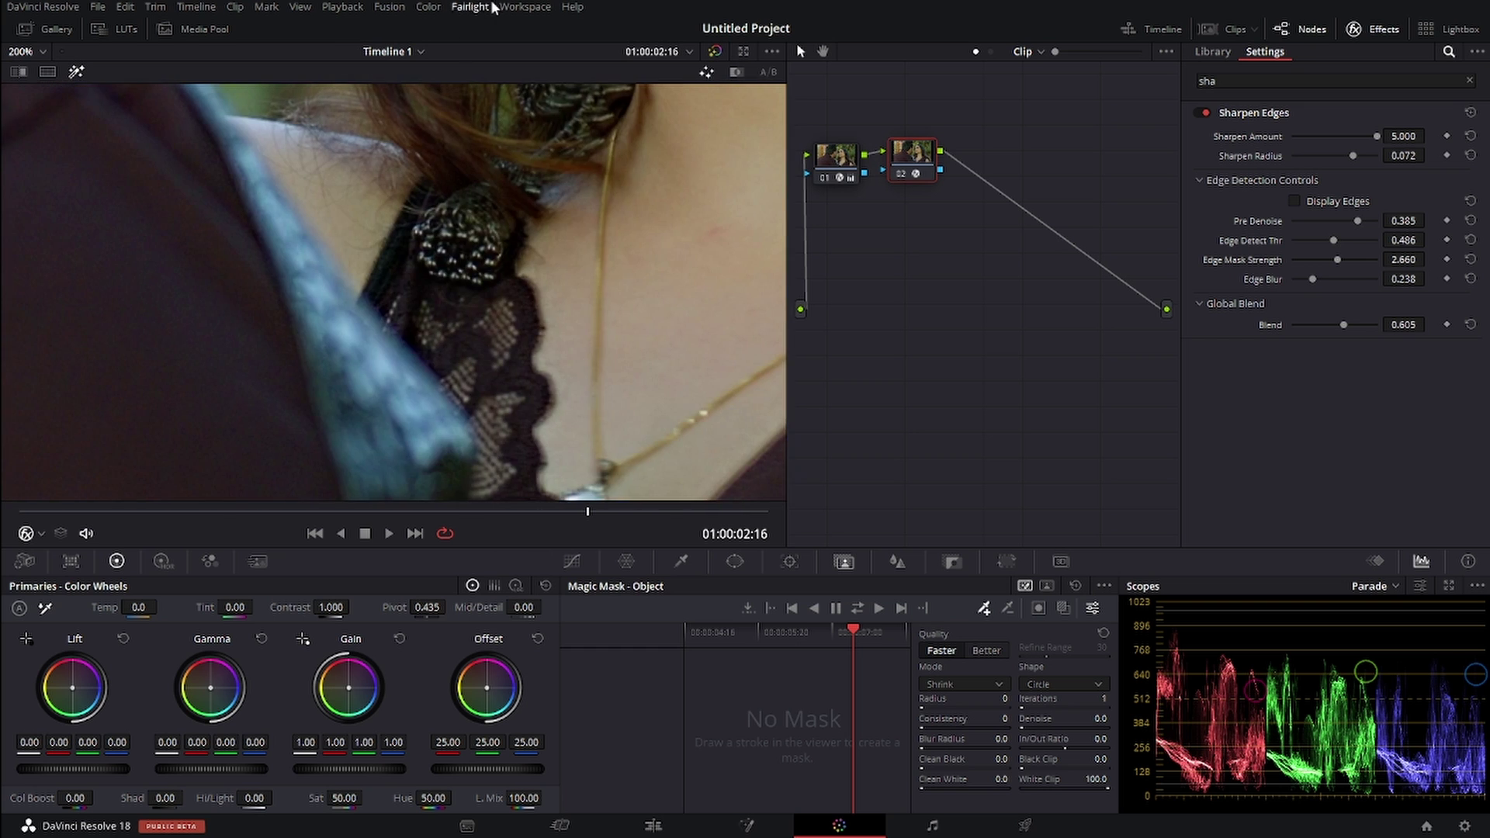
{"action": "mouse_move", "coordinate": [243, 239]}
{"action": "left_mouse_down"}
{"action": "mouse_move", "coordinate": [487, 509]}
{"action": "mouse_move", "coordinate": [46, 512]}
{"action": "left_mouse_up"}
Step: Jump to the start of the clip and set the viewer zoom to Fit (50%)
{"action": "left_click", "coordinate": [19, 511]}
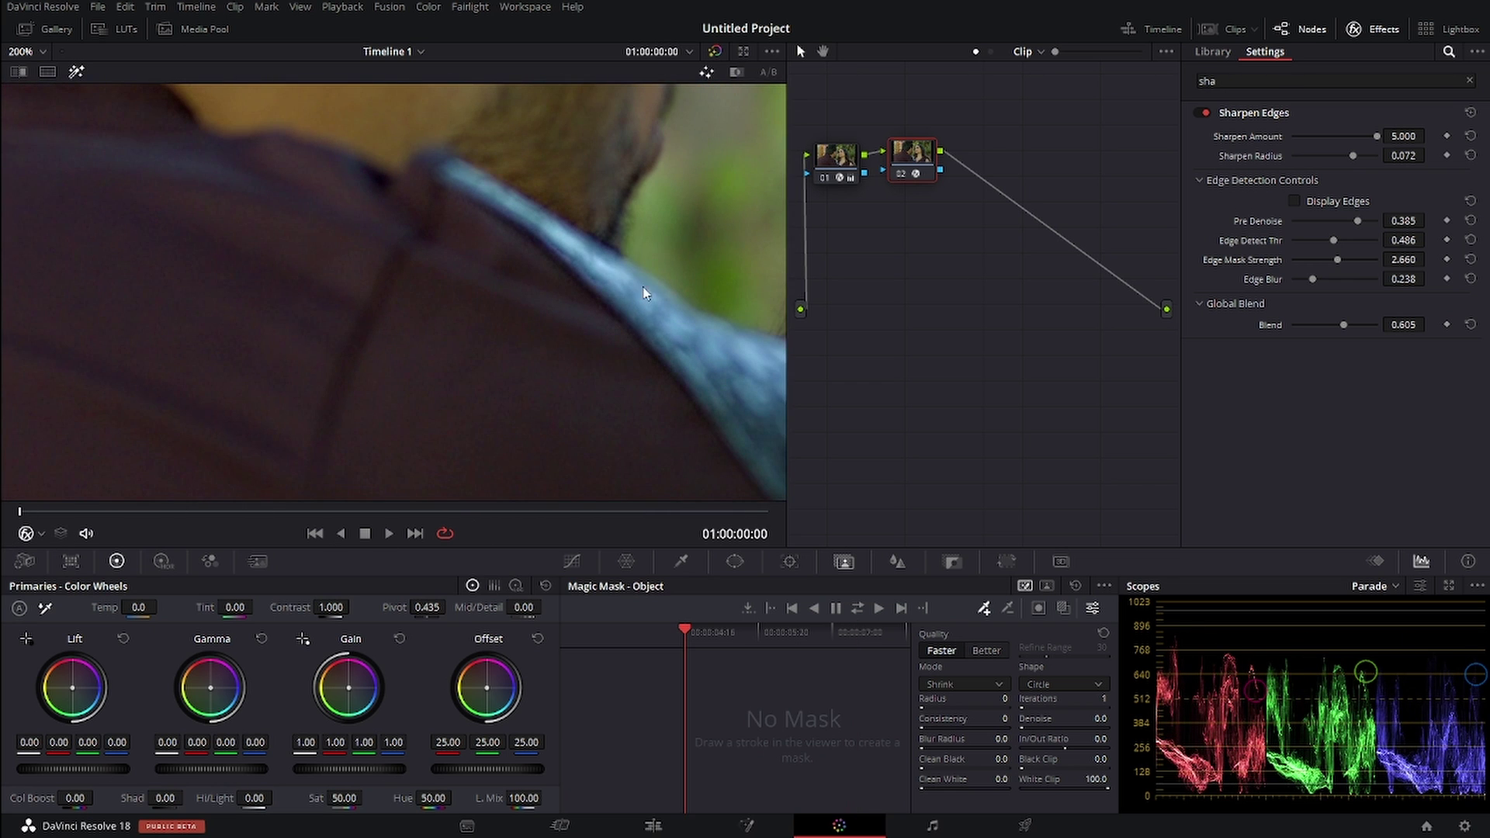
{"action": "mouse_move", "coordinate": [648, 293]}
{"action": "left_mouse_down"}
{"action": "mouse_move", "coordinate": [6, 353]}
{"action": "mouse_move", "coordinate": [272, 233]}
{"action": "mouse_move", "coordinate": [47, 74]}
{"action": "left_mouse_up"}
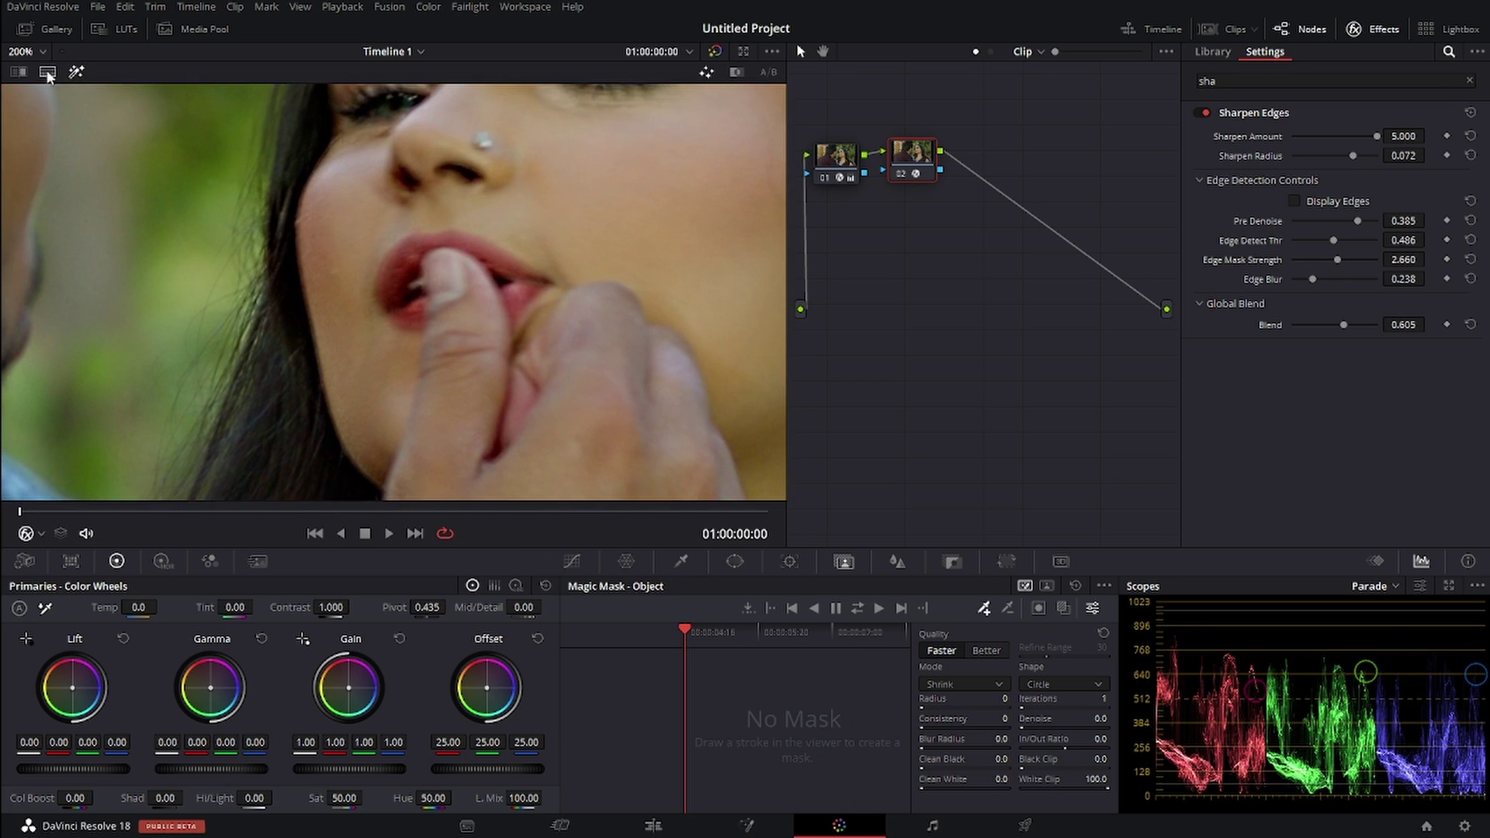
{"action": "left_click", "coordinate": [43, 54]}
{"action": "left_click", "coordinate": [32, 92]}
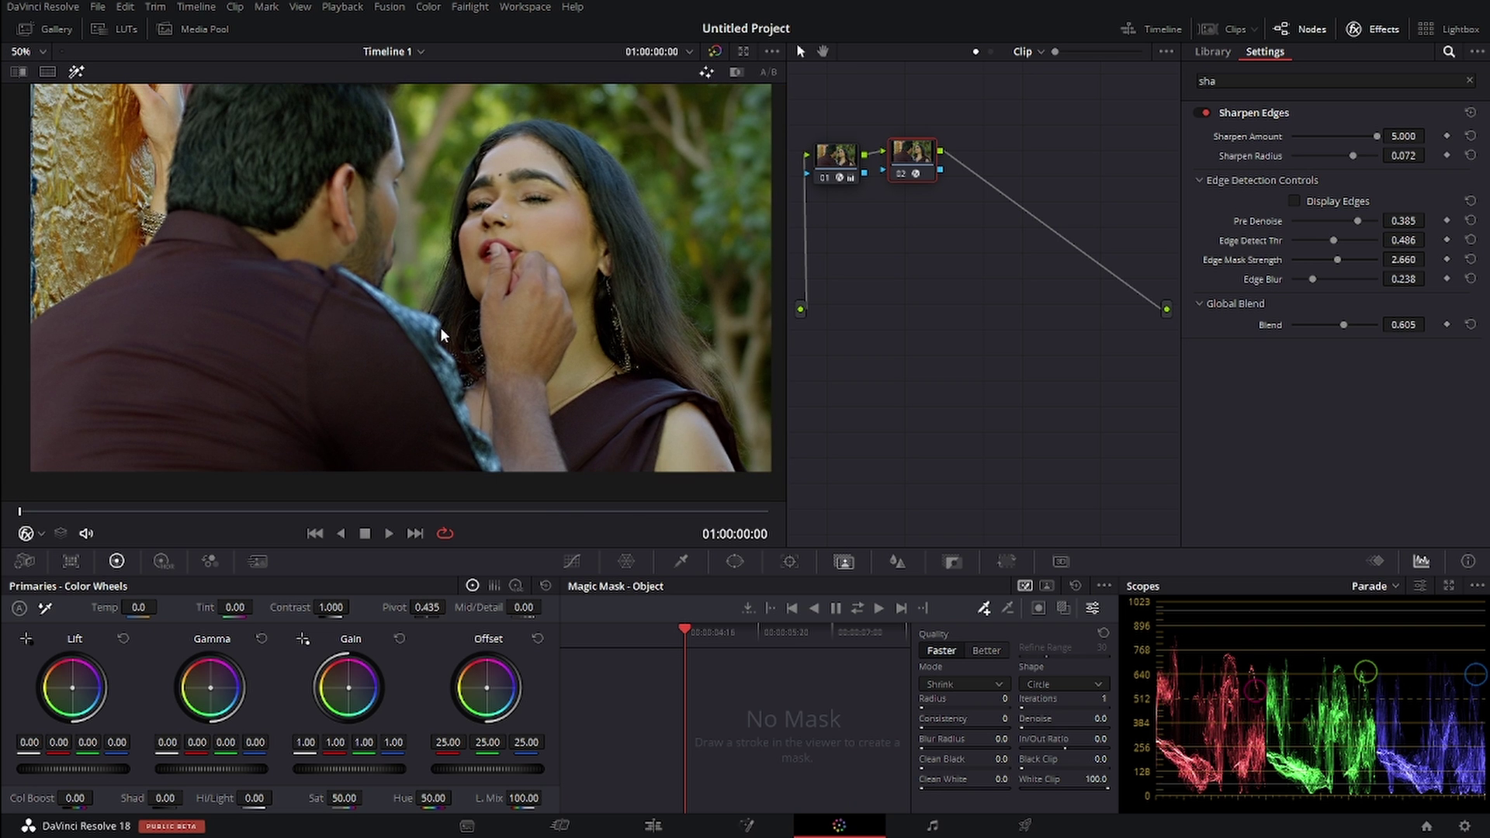
Step: Play to 01:00:00:22, zoom the viewer to about 210% and frame the bracelets
{"action": "key", "text": "space"}
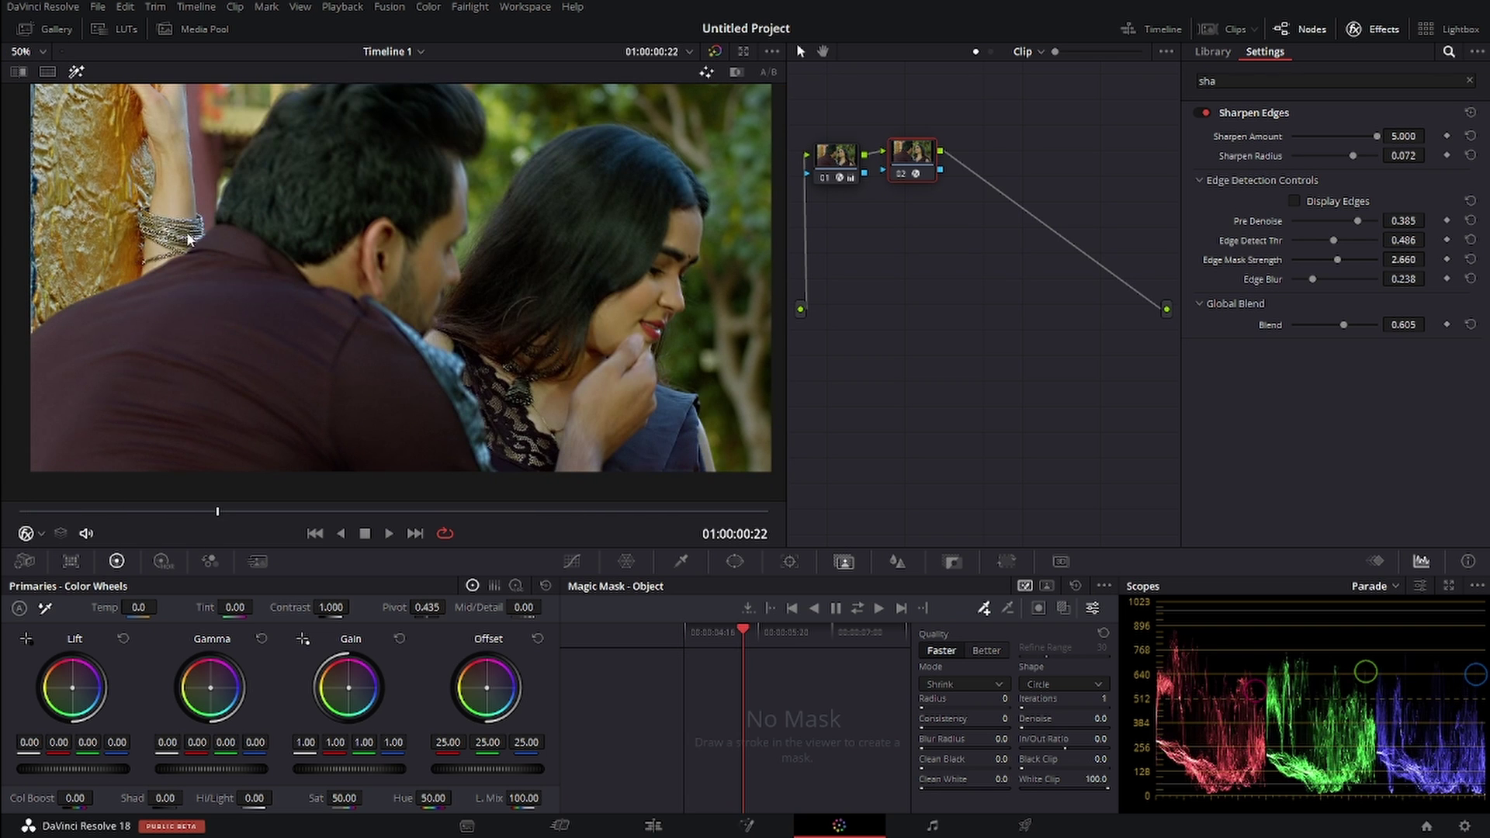
{"action": "left_click", "coordinate": [29, 51]}
{"action": "left_click", "coordinate": [15, 169]}
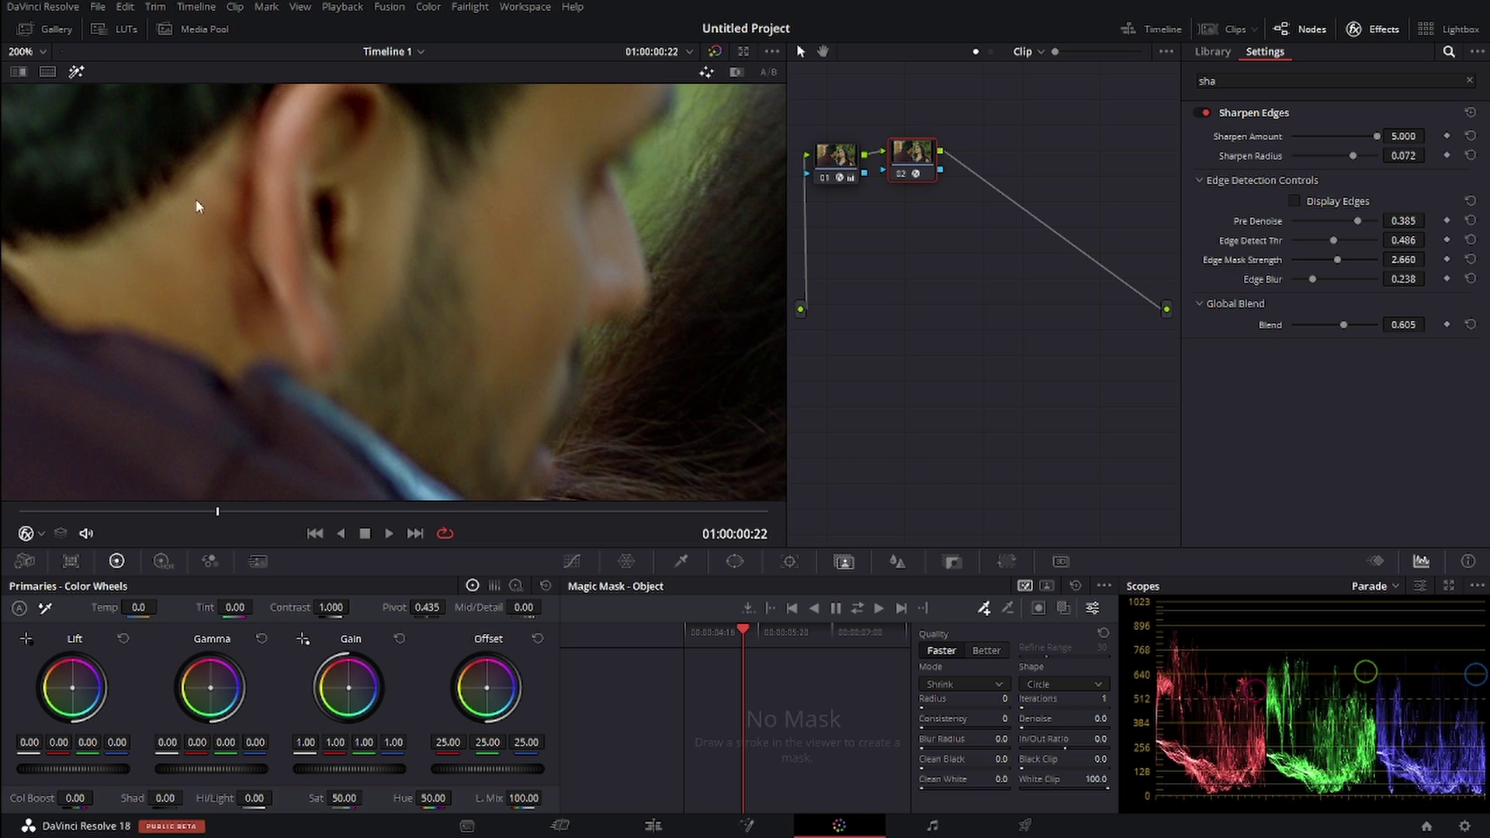
{"action": "left_click_drag", "start_coordinate": [375, 323], "coordinate": [863, 153]}
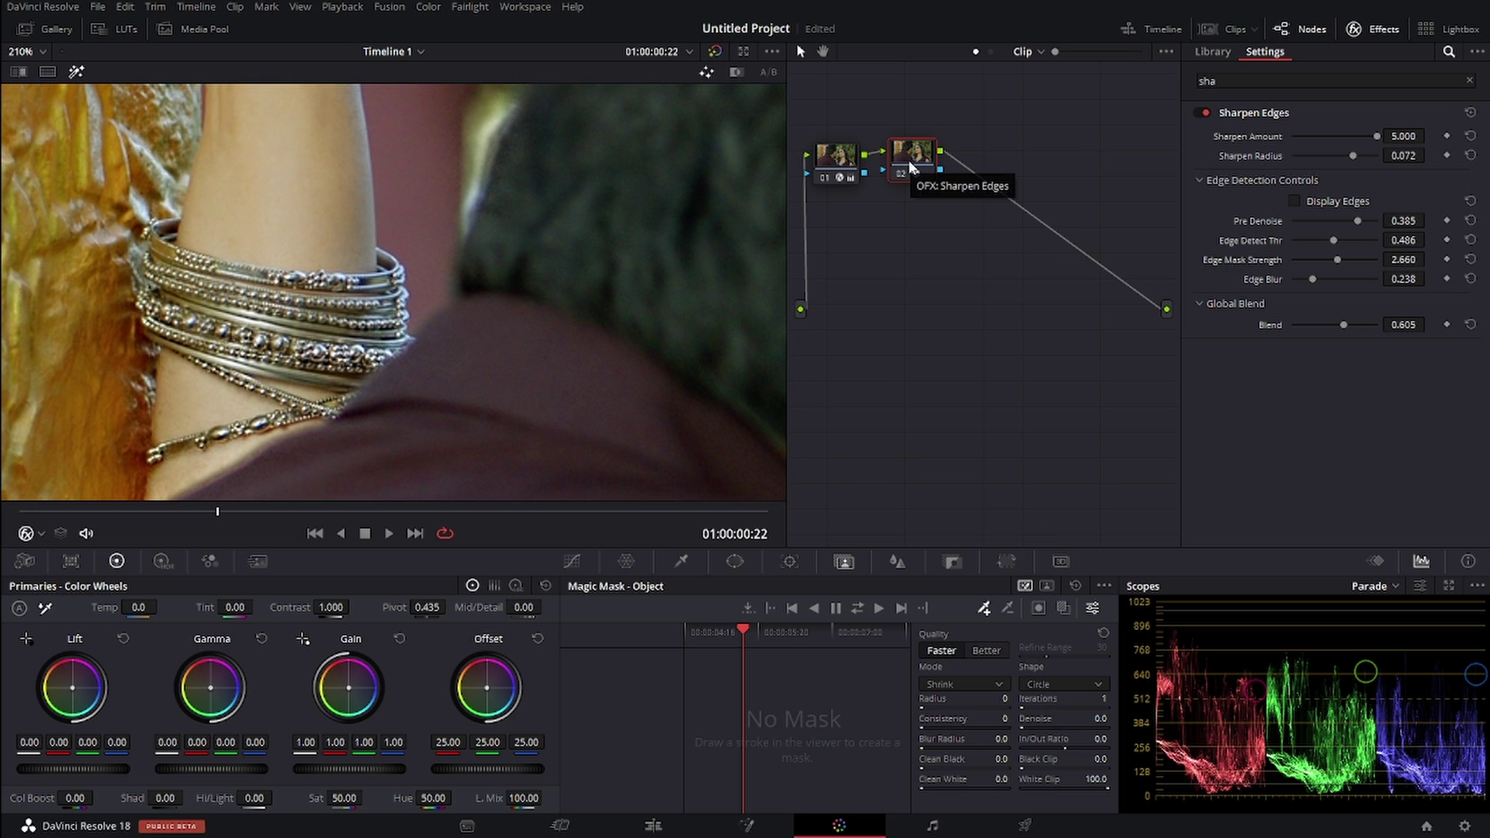
Step: Compare node 02 on and off, trying Sharpen Amount at 5.000 and about 1, settling on 3.092
{"action": "key", "text": "ctrl+d"}
{"action": "key", "text": "ctrl+d"}
{"action": "key", "text": "ctrl+d"}
{"action": "key", "text": "ctrl+d"}
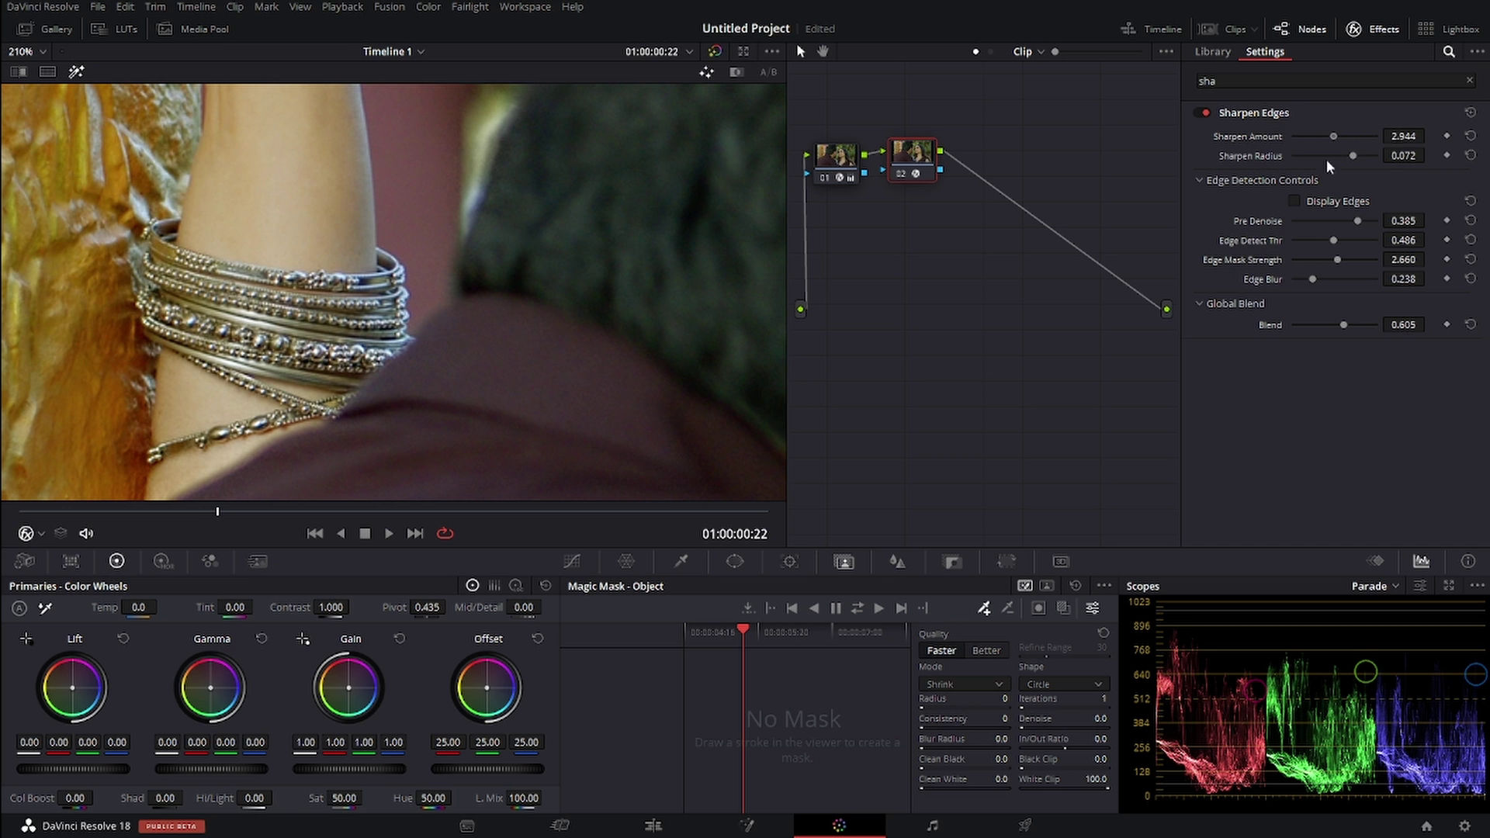
{"action": "left_click_drag", "start_coordinate": [1364, 138], "coordinate": [1407, 168]}
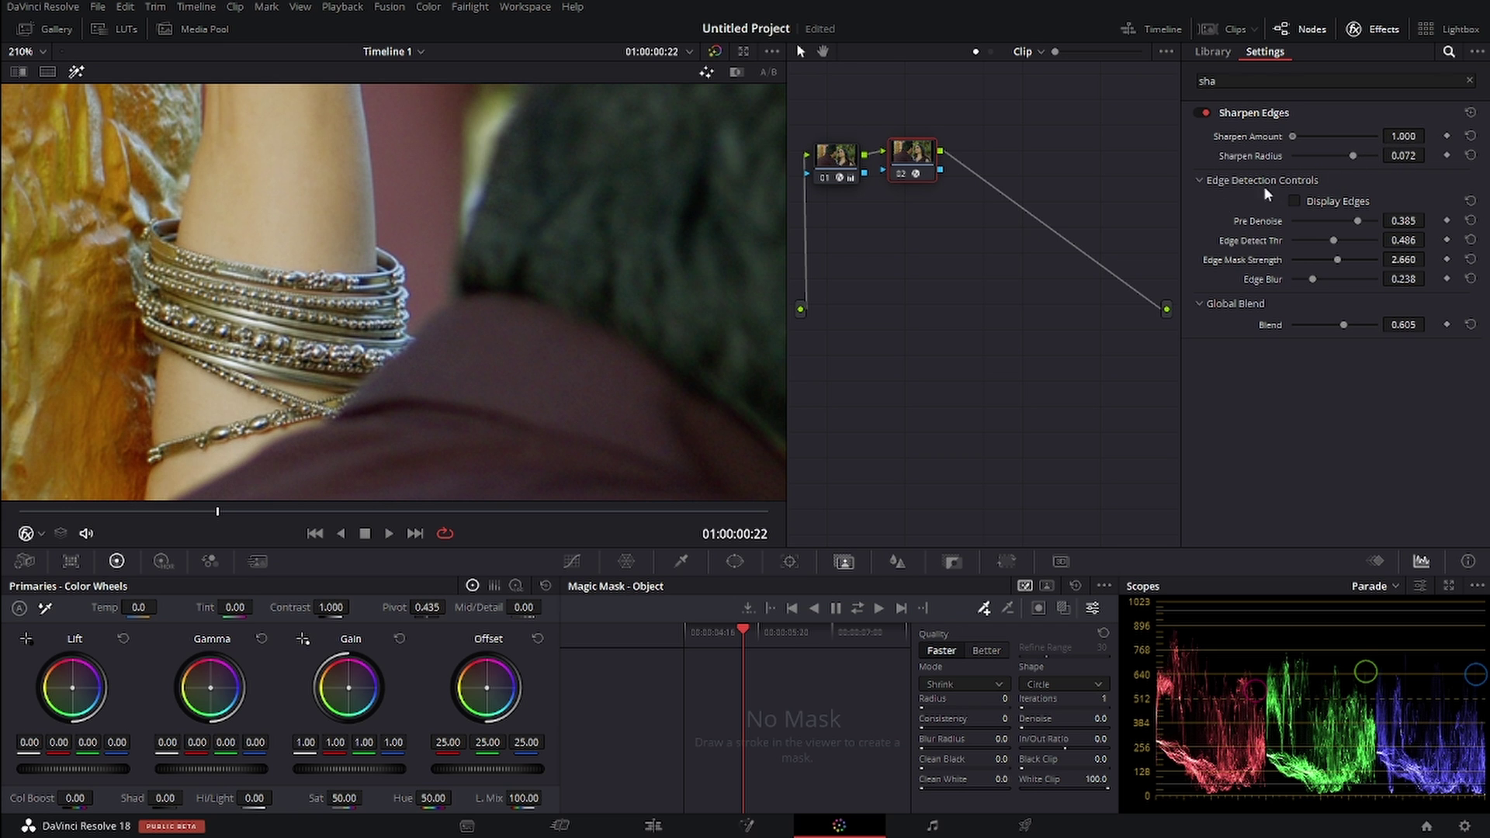
{"action": "mouse_move", "coordinate": [1407, 168]}
{"action": "left_mouse_down"}
{"action": "mouse_move", "coordinate": [1304, 173]}
{"action": "mouse_move", "coordinate": [1336, 175]}
{"action": "left_mouse_up"}
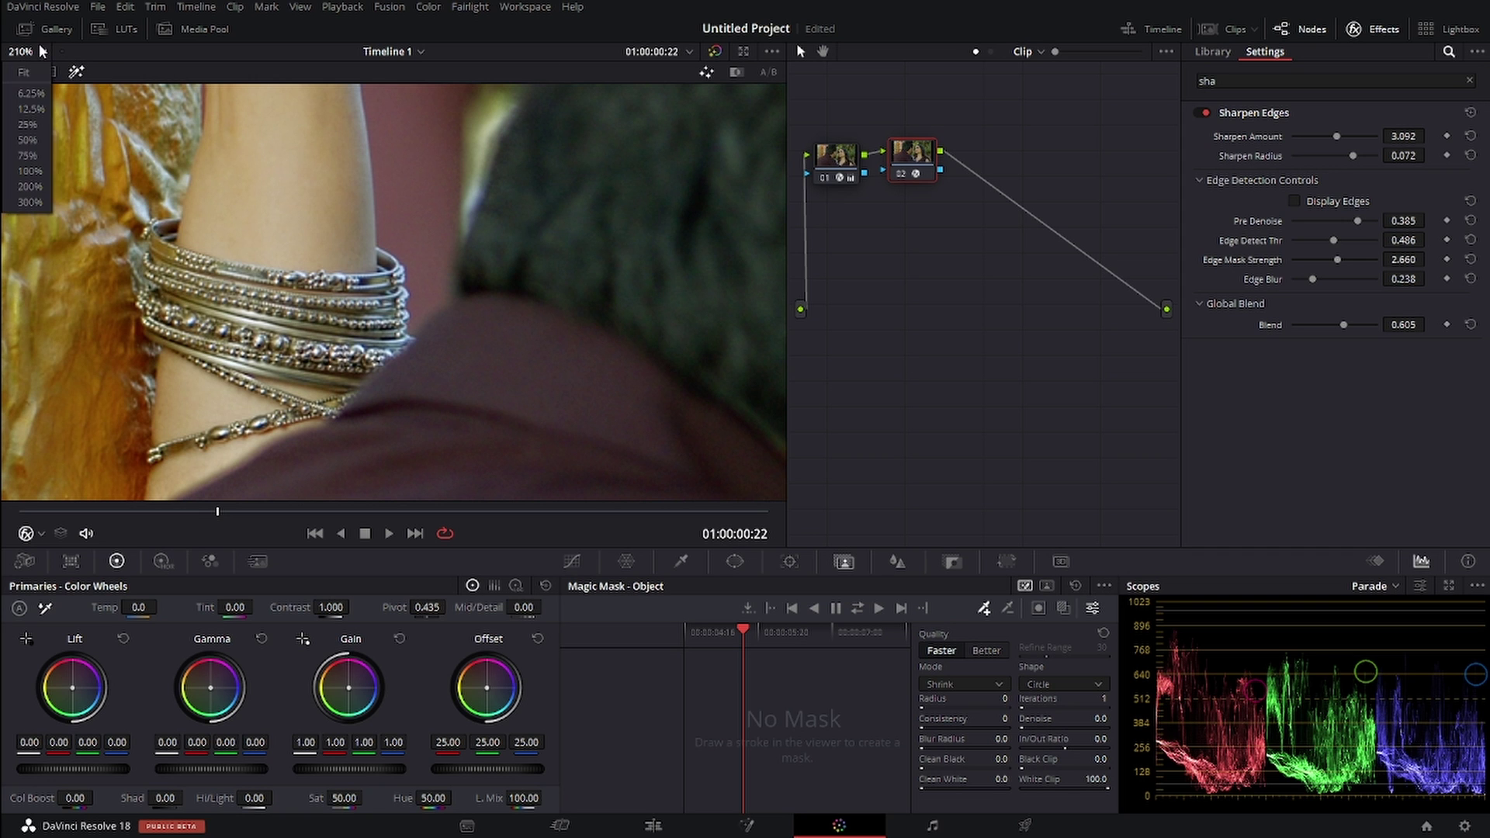
Step: Set the viewer back to Fit (50%) using Shift+Z to see the full couple's shot
{"action": "key", "text": "shift+z"}
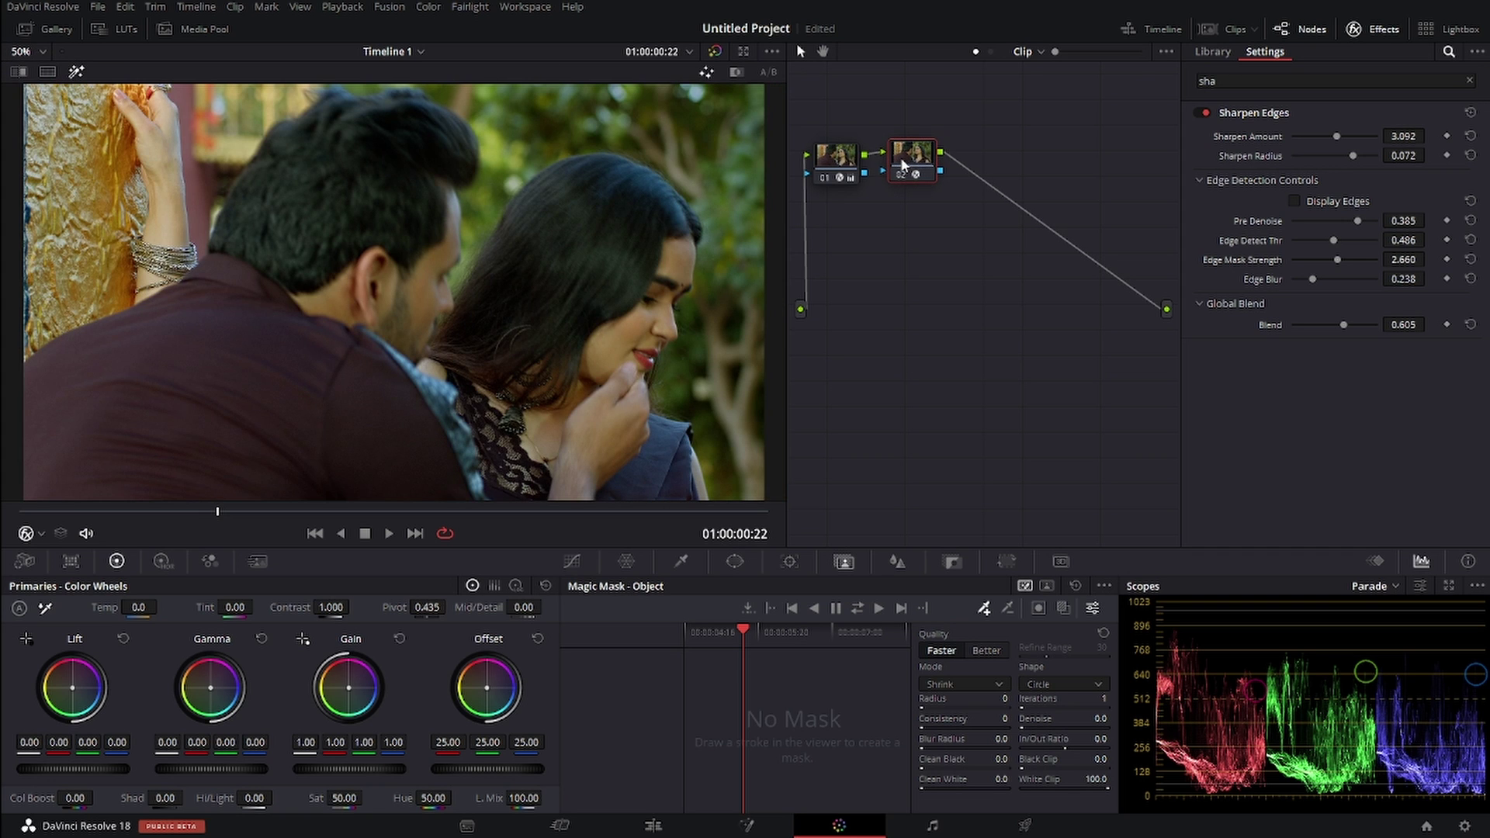